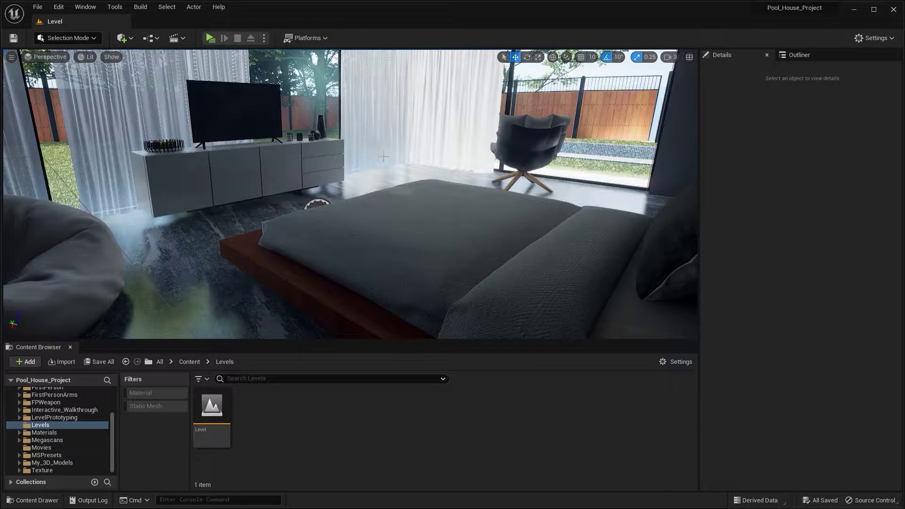
Step: Open the static mesh of the beanbag beside the bed in the mesh editor
{"action": "right_click_drag", "start_coordinate": [378, 198], "coordinate": [47, 274]}
{"action": "right_click_drag", "start_coordinate": [385, 190], "coordinate": [360, 178]}
{"action": "left_click", "coordinate": [339, 166]}
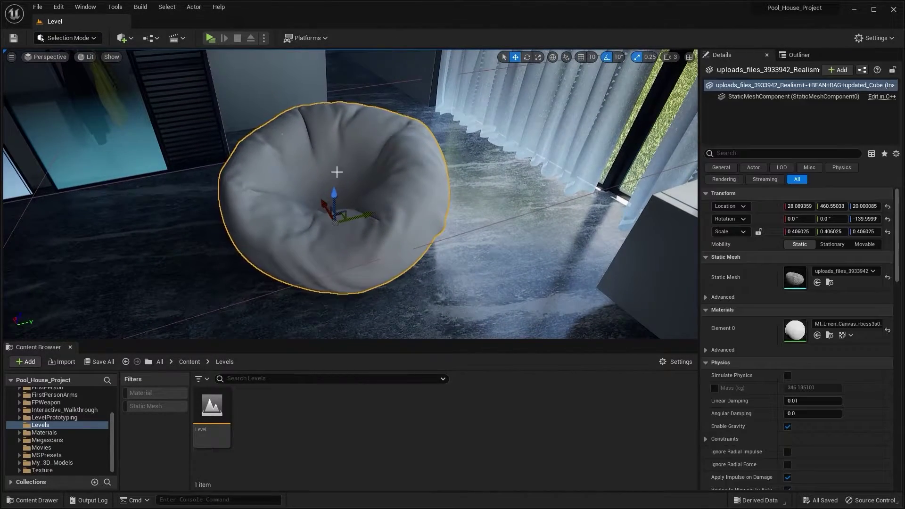
{"action": "double_click", "coordinate": [795, 281]}
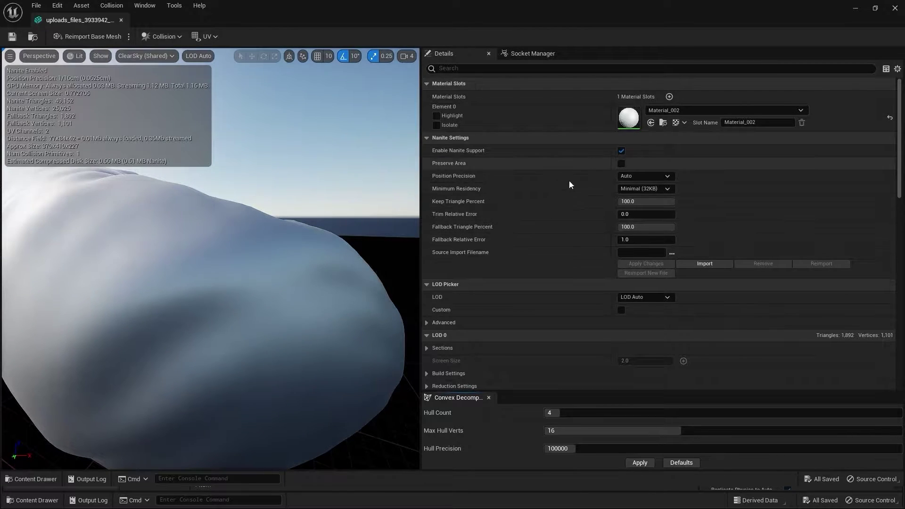
Step: Disable Nanite support for the beanbag mesh and apply the change
{"action": "left_click", "coordinate": [621, 150]}
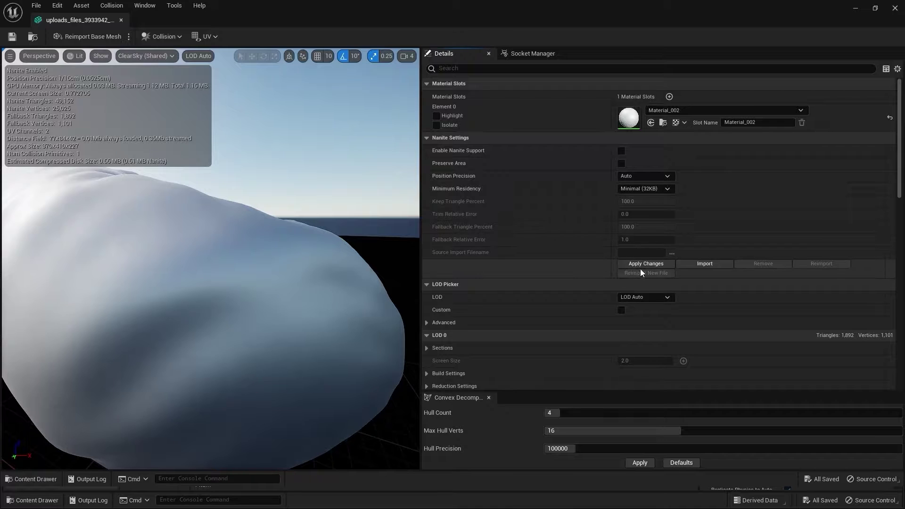
{"action": "left_click", "coordinate": [642, 267]}
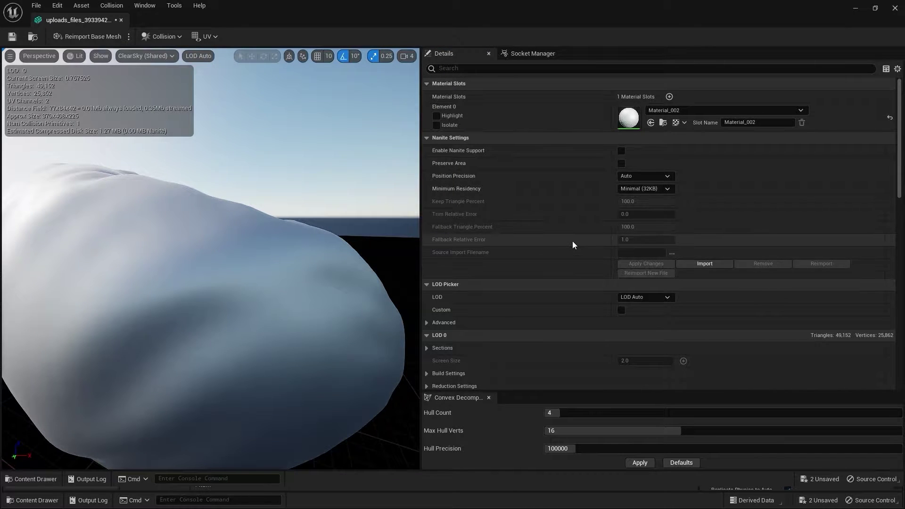
Step: Set the mesh's LOD Group to LargeProp and accept overwriting the current settings with the group's defaults
{"action": "scroll", "coordinate": [573, 243], "scroll_direction": "down", "scroll_amount": 5}
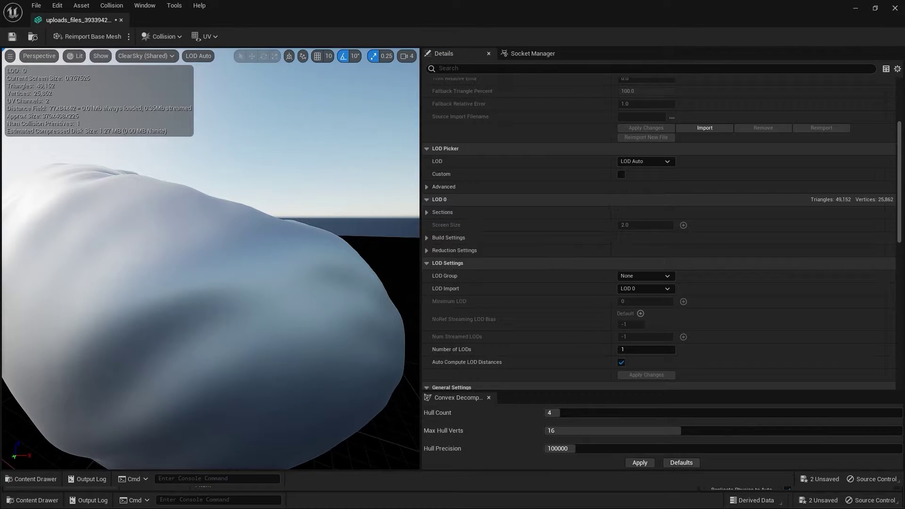
{"action": "right_click_drag", "start_coordinate": [283, 241], "coordinate": [217, 283]}
{"action": "scroll", "coordinate": [535, 286], "scroll_direction": "down", "scroll_amount": 4}
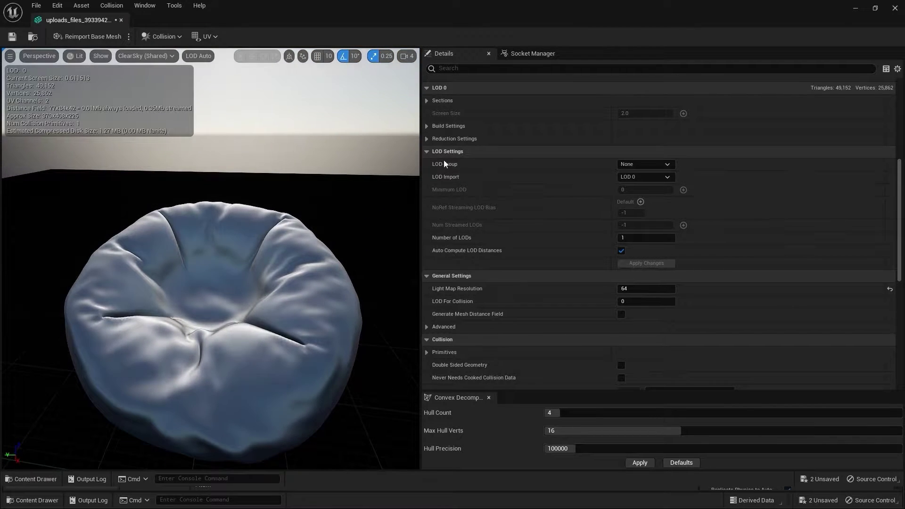
{"action": "left_click", "coordinate": [646, 165]}
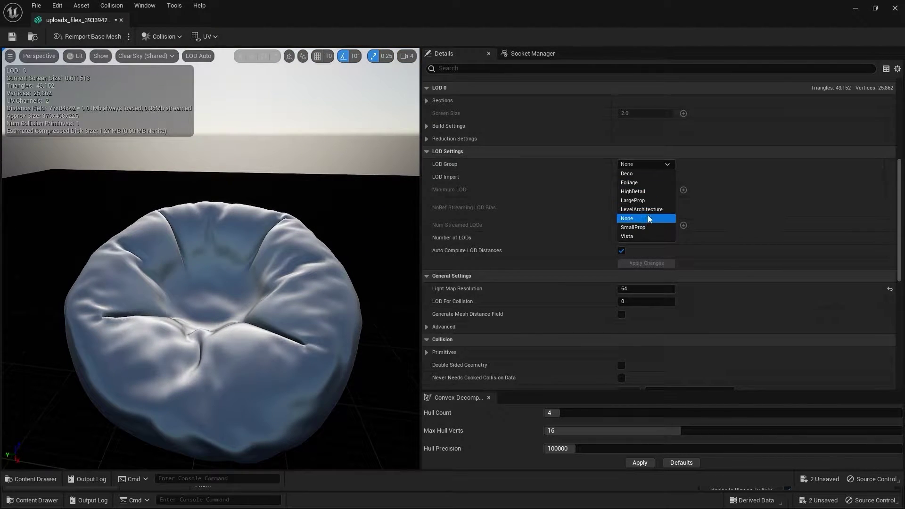
{"action": "left_click", "coordinate": [652, 201]}
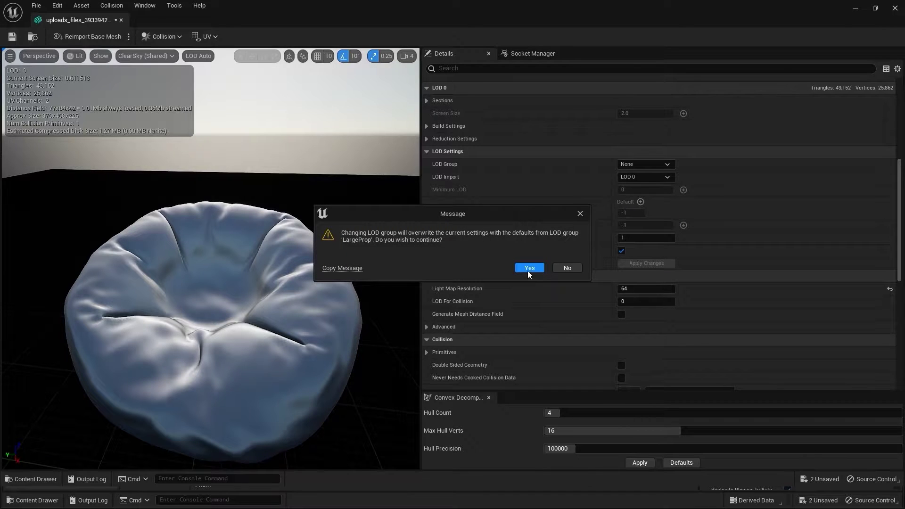
{"action": "left_click", "coordinate": [528, 268]}
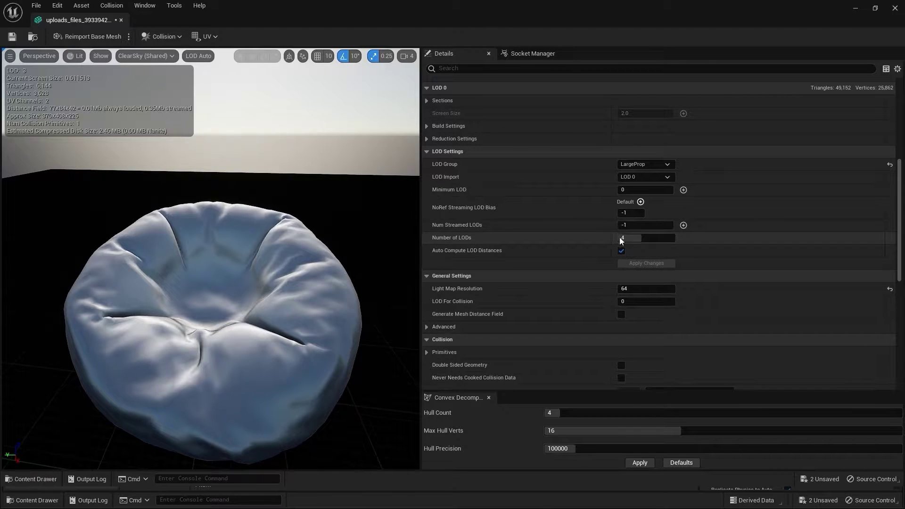
Step: Set the Number of LODs to 3 and apply the change
{"action": "left_click", "coordinate": [636, 238]}
{"action": "type", "text": "3"}
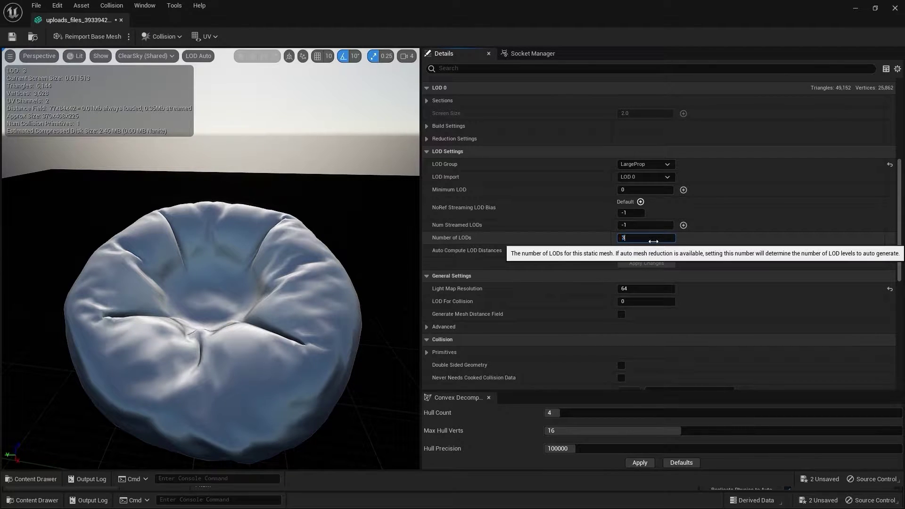
{"action": "left_click", "coordinate": [645, 264]}
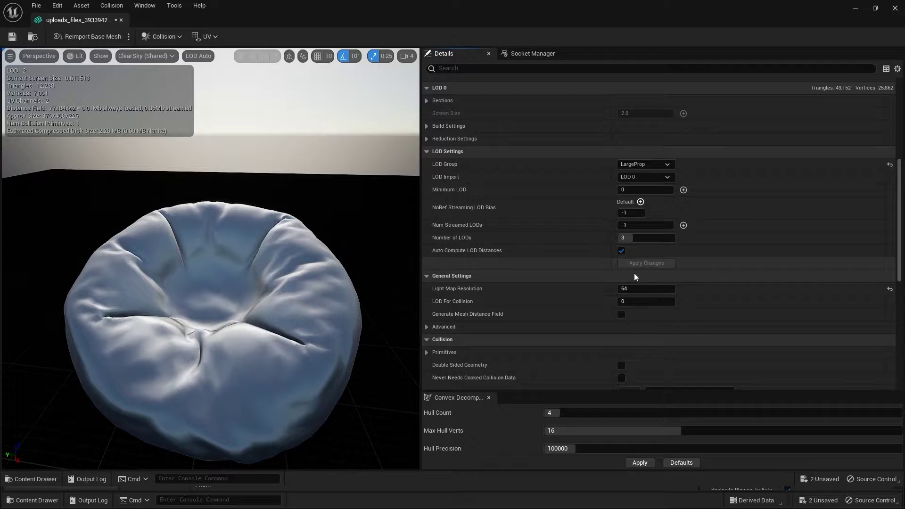
{"action": "left_click_drag", "start_coordinate": [641, 239], "coordinate": [679, 254]}
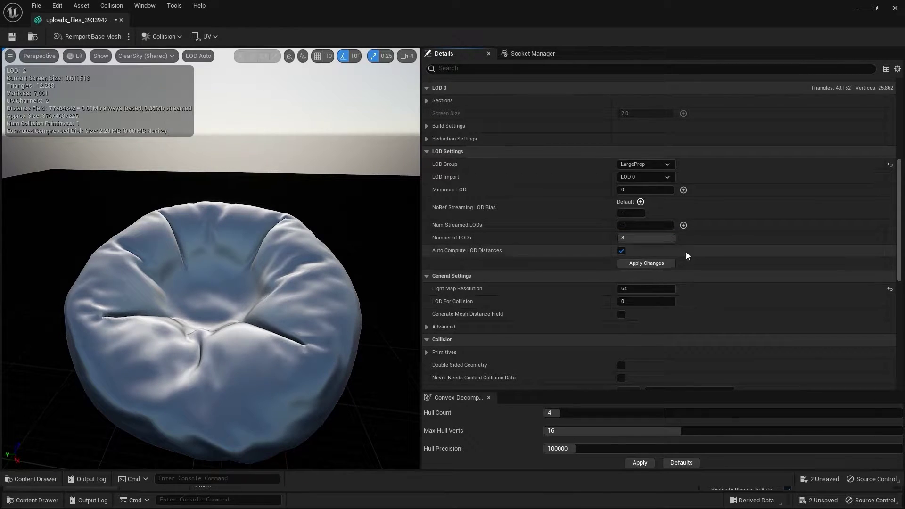
{"action": "left_click", "coordinate": [656, 238]}
{"action": "key", "text": "Return"}
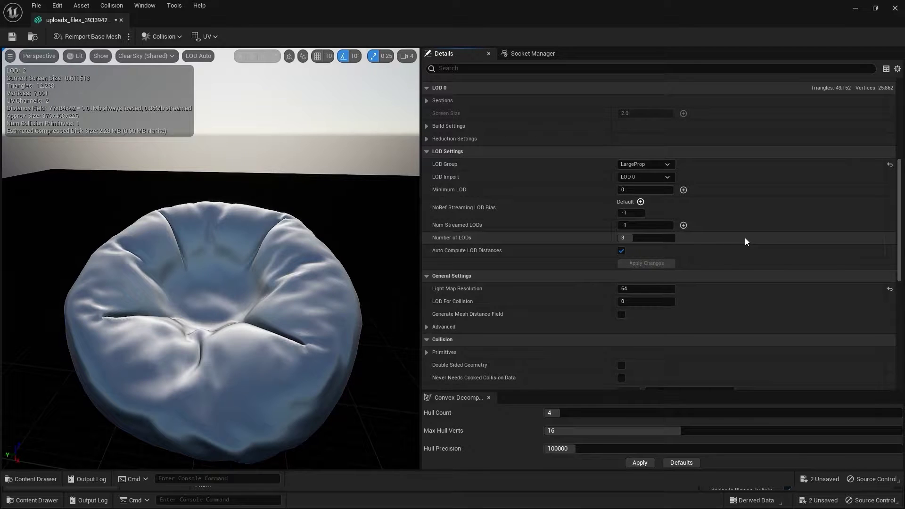
Step: Enable the Custom option in the LOD Picker and review the LOD 0, LOD 1 and LOD 2 sections
{"action": "scroll", "coordinate": [726, 243], "scroll_direction": "up", "scroll_amount": 5}
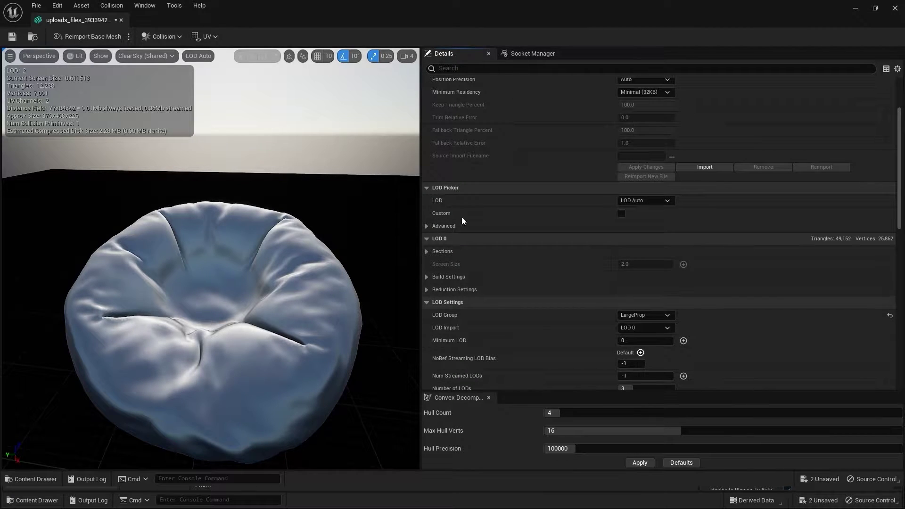
{"action": "left_click", "coordinate": [621, 214]}
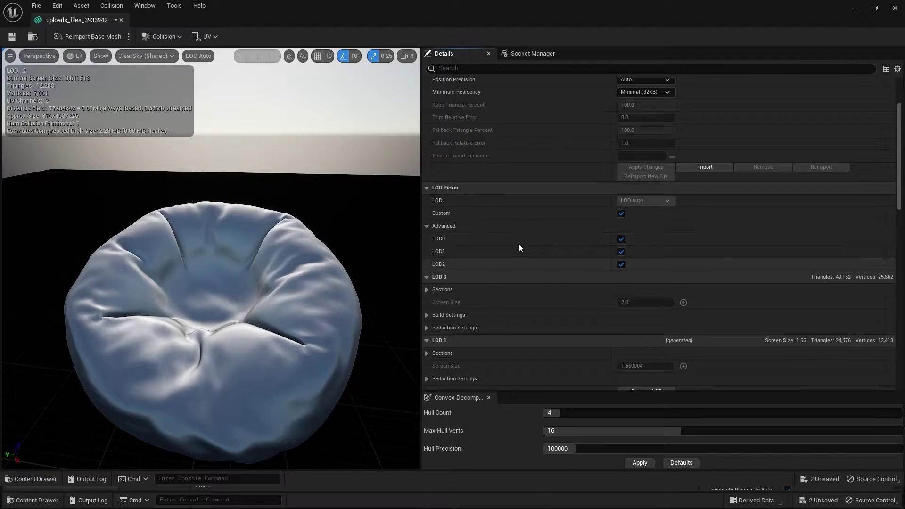
{"action": "scroll", "coordinate": [587, 244], "scroll_direction": "down", "scroll_amount": 3}
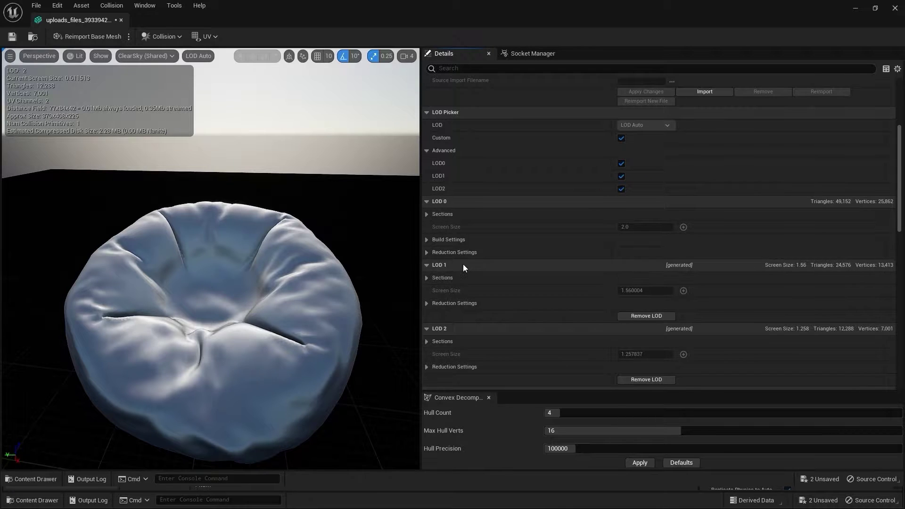
{"action": "scroll", "coordinate": [463, 264], "scroll_direction": "down", "scroll_amount": 2}
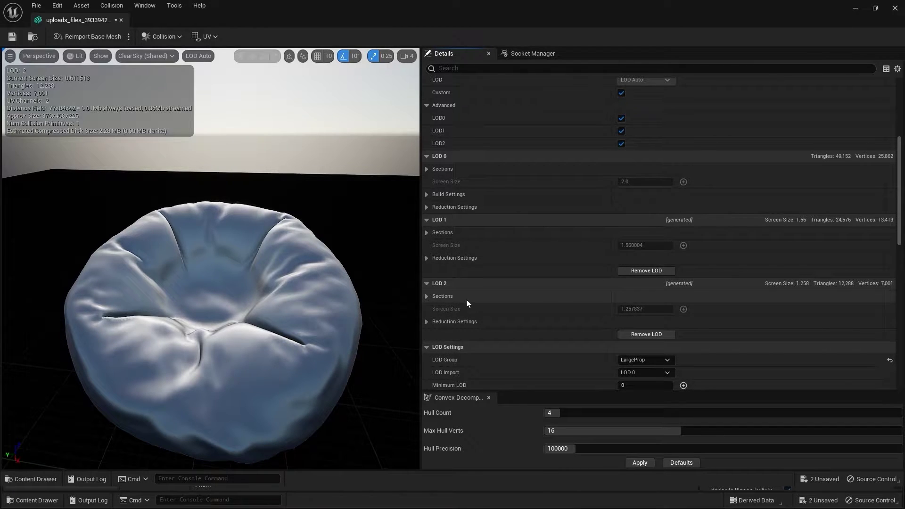
Step: Show the mesh preview in Wireframe mode and lower its camera speed
{"action": "left_click", "coordinate": [74, 55]}
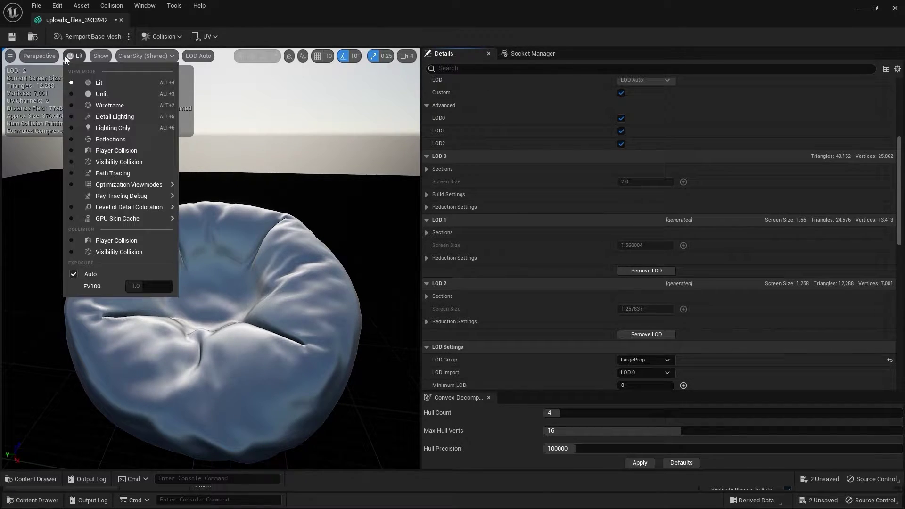
{"action": "left_click", "coordinate": [99, 105]}
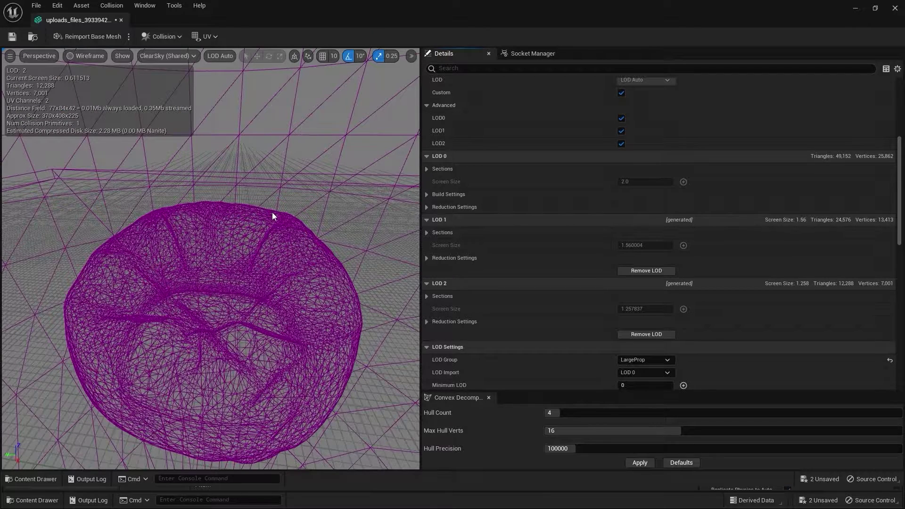
{"action": "left_click", "coordinate": [411, 55]}
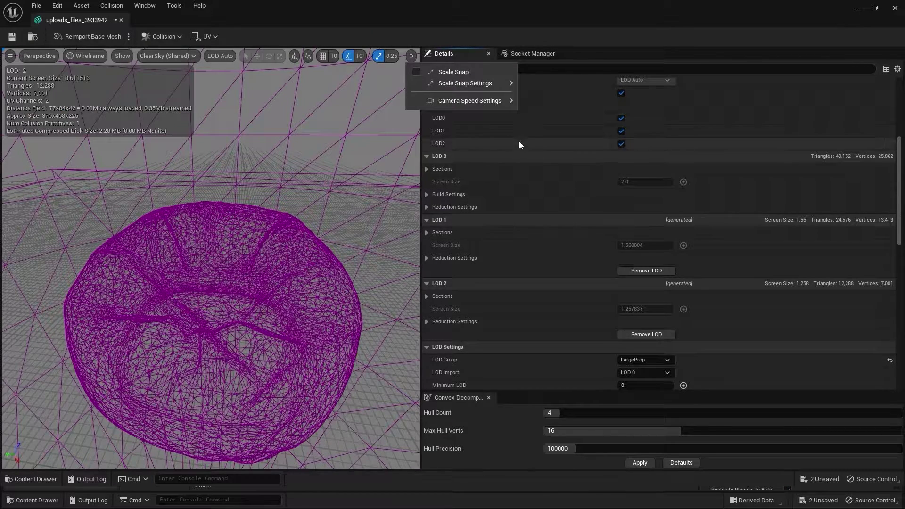
{"action": "mouse_move", "coordinate": [493, 100]}
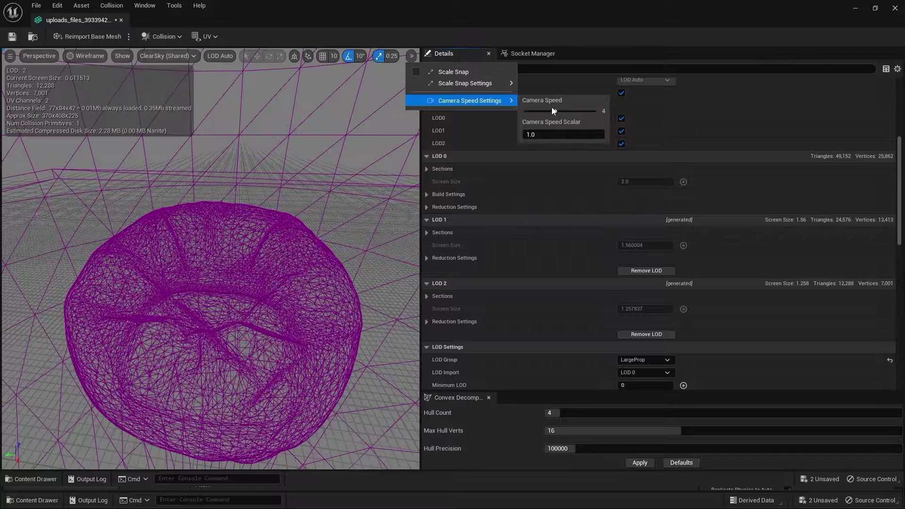
{"action": "left_click_drag", "start_coordinate": [538, 111], "coordinate": [524, 112]}
Step: Inspect the beanbag's wireframe up close and expand LOD 0's Reduction Settings
{"action": "right_click_drag", "start_coordinate": [276, 262], "coordinate": [267, 317]}
{"action": "key", "text": "w"}
{"action": "key", "text": "w"}
{"action": "left_click_drag", "start_coordinate": [247, 184], "coordinate": [278, 256]}
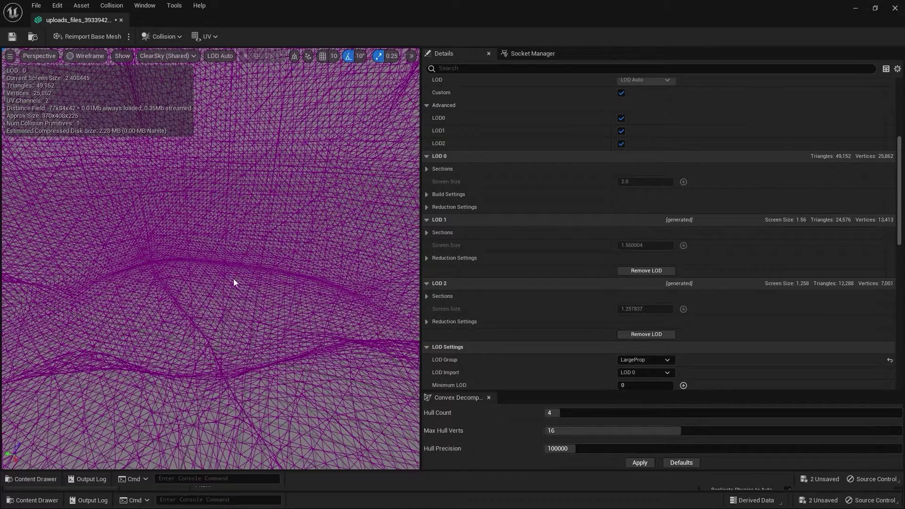
{"action": "mouse_move", "coordinate": [234, 279]}
{"action": "left_mouse_down"}
{"action": "mouse_move", "coordinate": [233, 307]}
{"action": "mouse_move", "coordinate": [233, 267]}
{"action": "mouse_move", "coordinate": [233, 335]}
{"action": "mouse_move", "coordinate": [234, 191]}
{"action": "mouse_move", "coordinate": [234, 278]}
{"action": "left_mouse_up"}
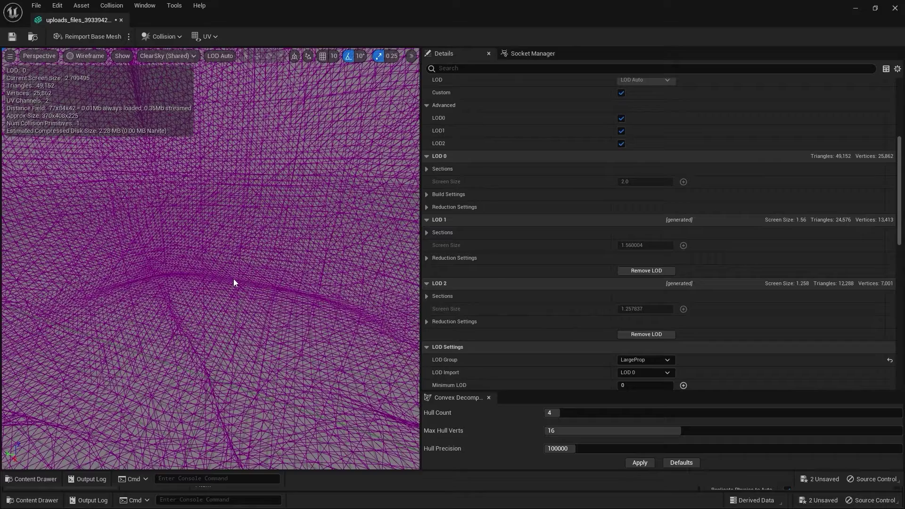
{"action": "left_click", "coordinate": [430, 209]}
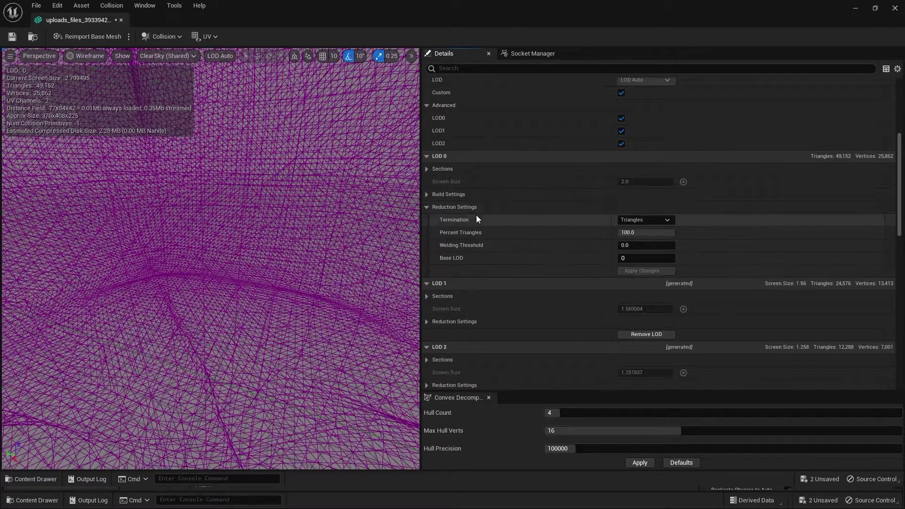
Step: Examine how the beanbag's wireframe density changes between LOD 0, LOD 1 and LOD 2 at different camera distances
{"action": "scroll", "coordinate": [310, 237], "scroll_direction": "down", "scroll_amount": 6}
{"action": "scroll", "coordinate": [354, 210], "scroll_direction": "up", "scroll_amount": 12}
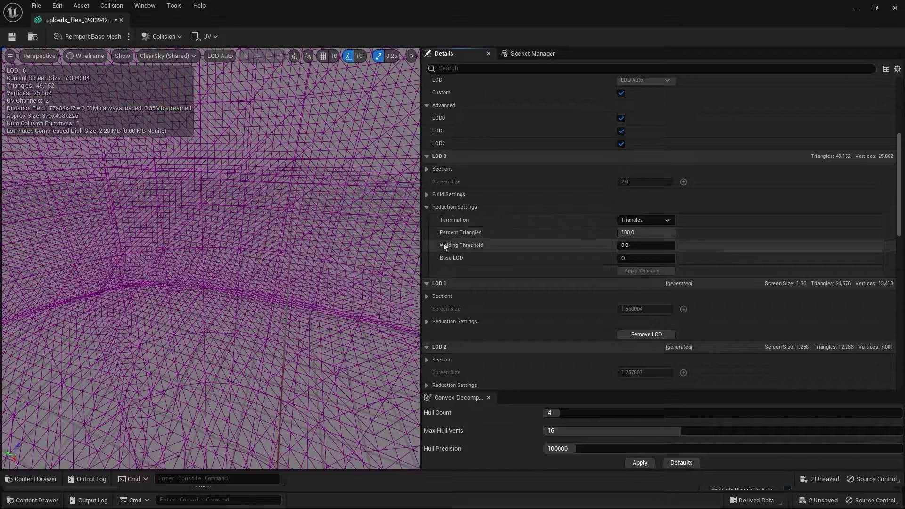
{"action": "right_click_drag", "start_coordinate": [256, 194], "coordinate": [240, 193]}
{"action": "scroll", "coordinate": [210, 259], "scroll_direction": "down", "scroll_amount": 6}
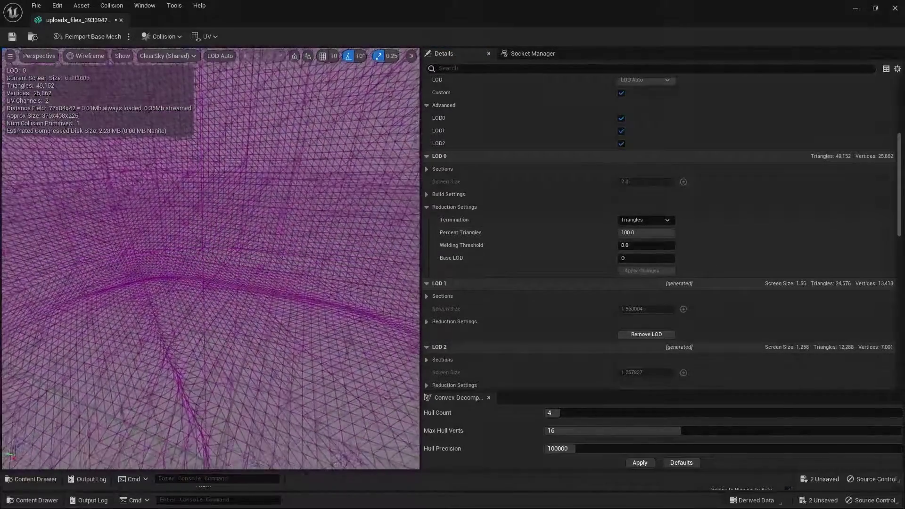
{"action": "scroll", "coordinate": [210, 259], "scroll_direction": "down", "scroll_amount": 2}
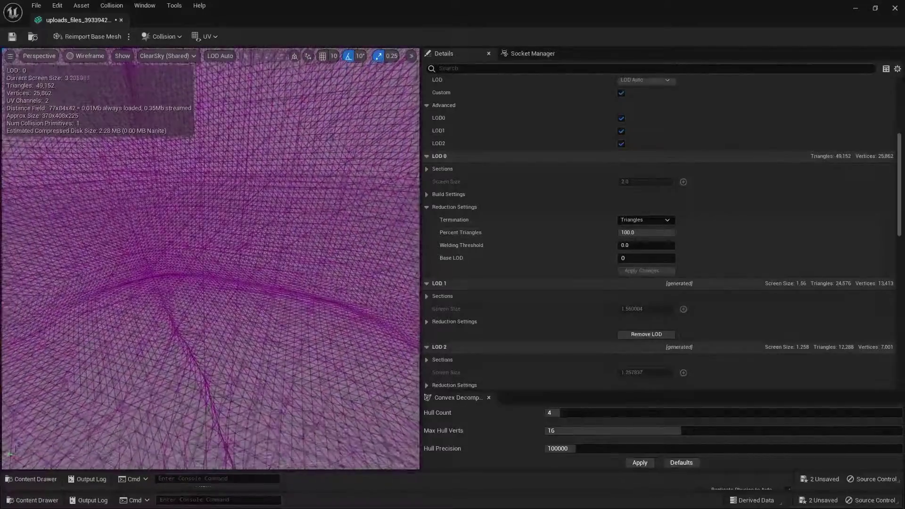
{"action": "scroll", "coordinate": [211, 260], "scroll_direction": "down", "scroll_amount": 3}
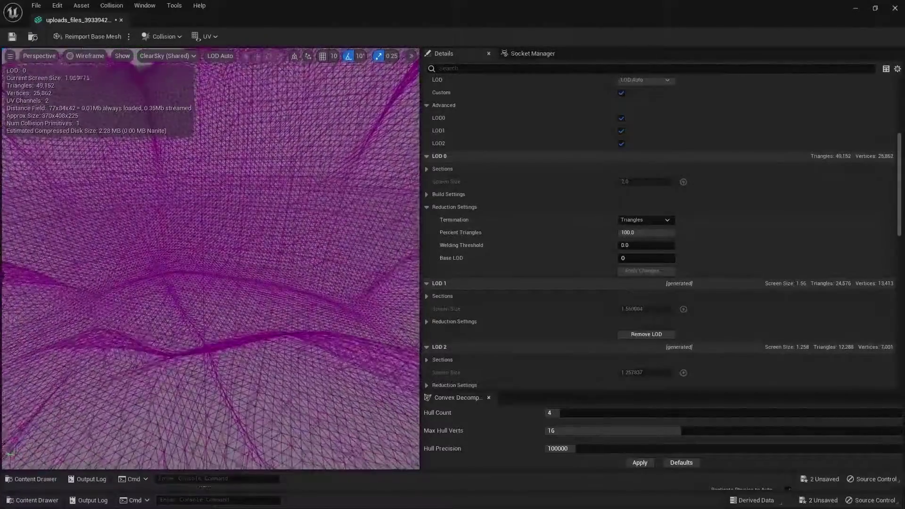
{"action": "scroll", "coordinate": [211, 259], "scroll_direction": "up", "scroll_amount": 2}
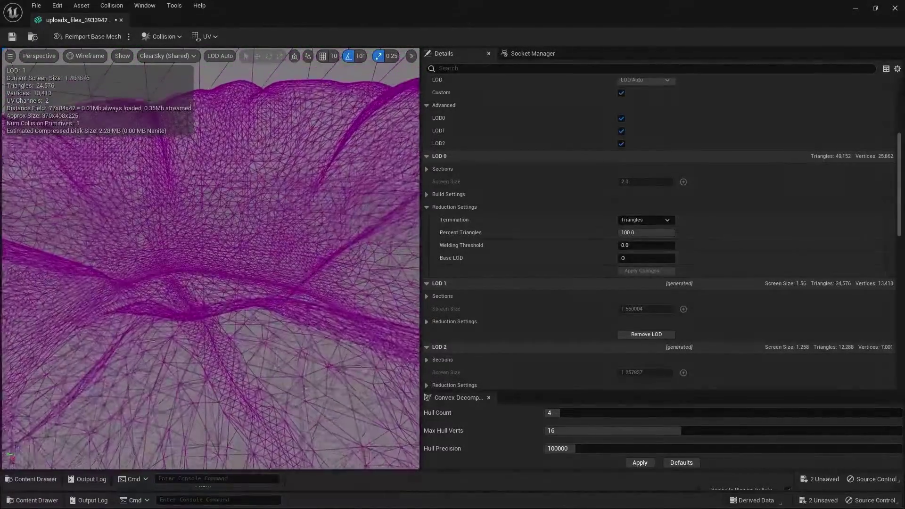
{"action": "scroll", "coordinate": [69, 93], "scroll_direction": "down", "scroll_amount": 1}
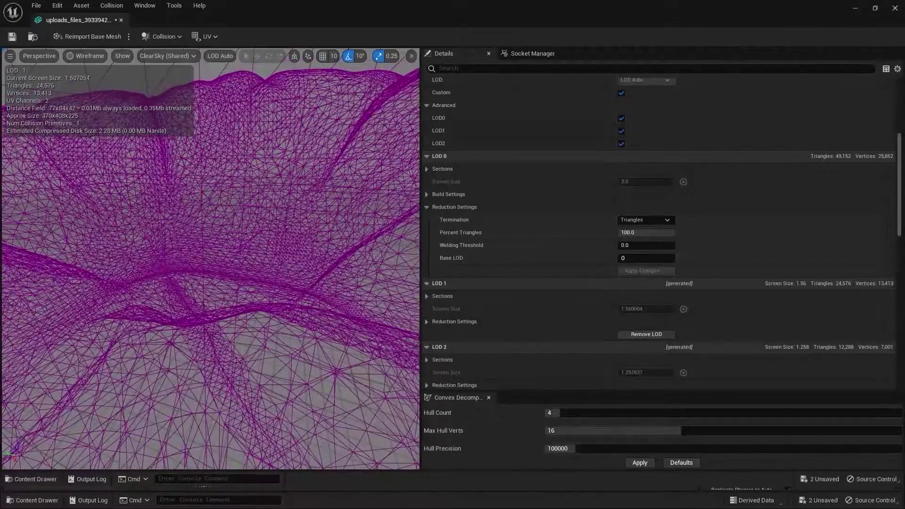
{"action": "scroll", "coordinate": [211, 293], "scroll_direction": "down", "scroll_amount": 7}
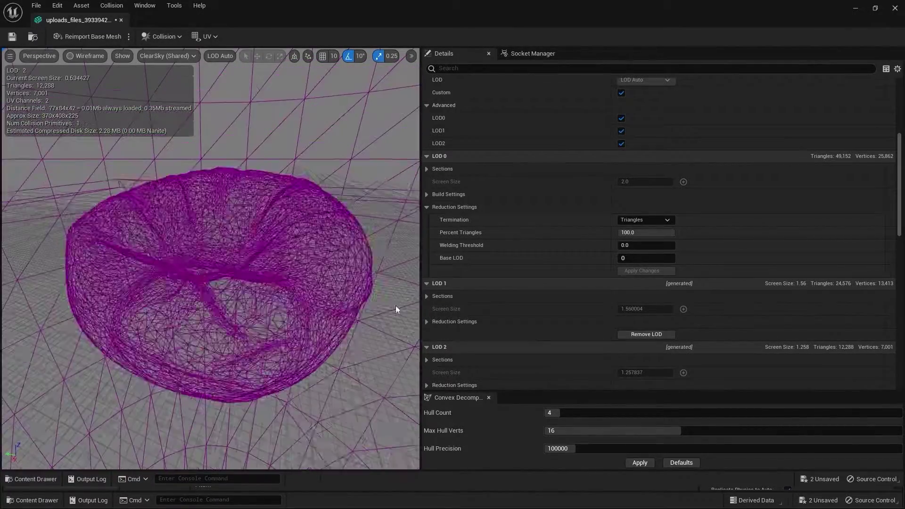
{"action": "scroll", "coordinate": [273, 261], "scroll_direction": "up", "scroll_amount": 10}
{"action": "scroll", "coordinate": [274, 266], "scroll_direction": "down", "scroll_amount": 6}
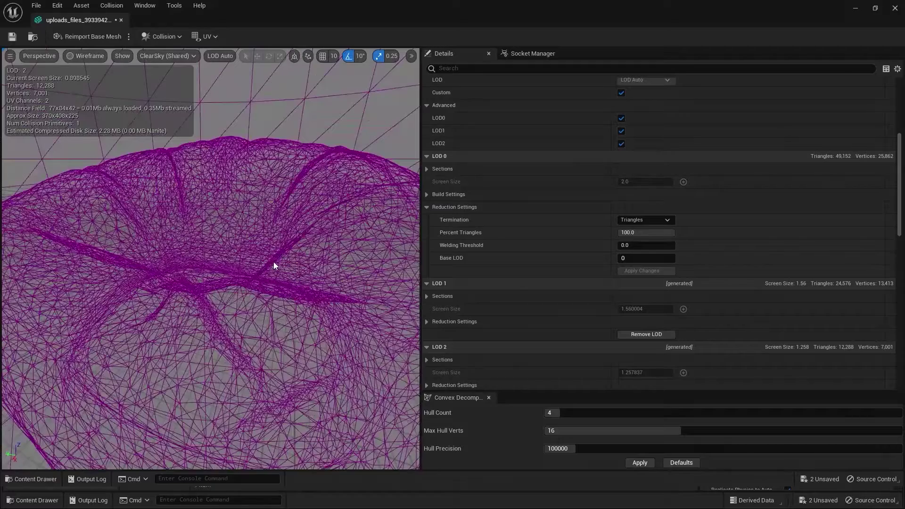
{"action": "scroll", "coordinate": [274, 266], "scroll_direction": "up", "scroll_amount": 2}
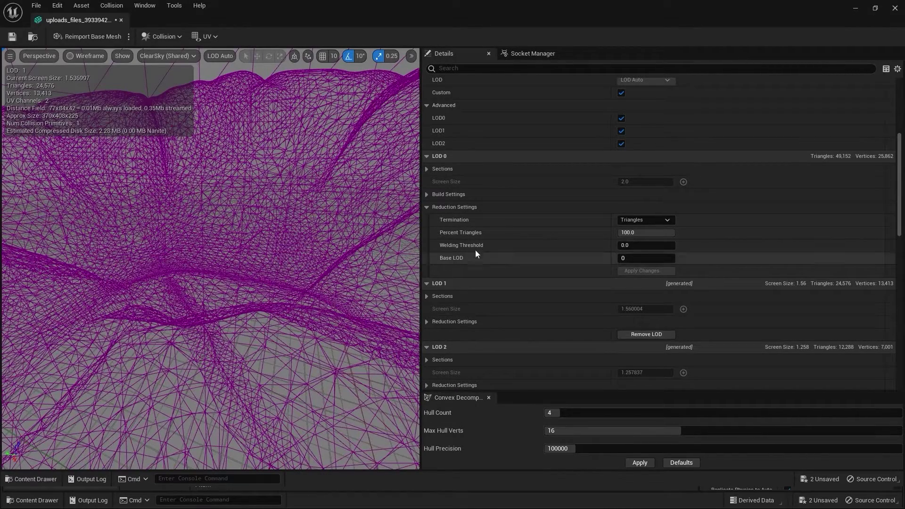
Step: Expand LOD 1's Reduction Settings and compare them with those of LOD 0
{"action": "scroll", "coordinate": [467, 240], "scroll_direction": "down", "scroll_amount": 5}
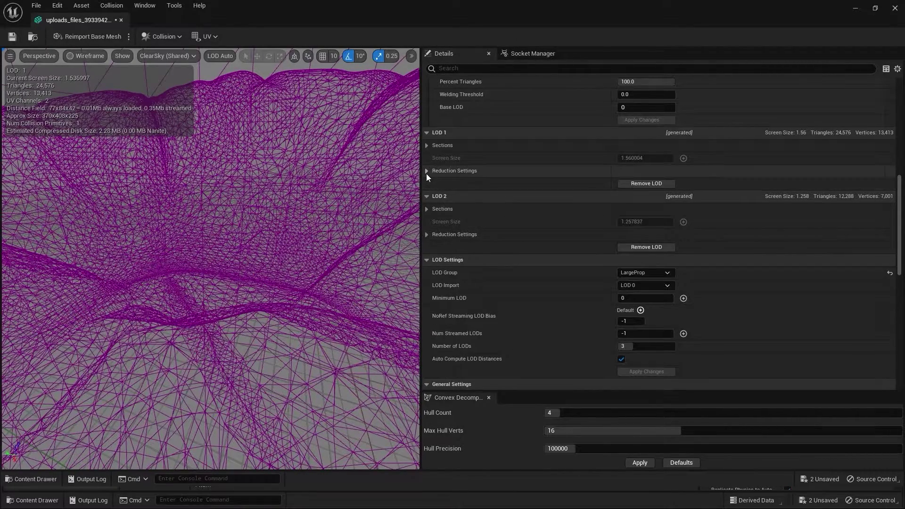
{"action": "left_click", "coordinate": [427, 172]}
{"action": "scroll", "coordinate": [575, 226], "scroll_direction": "up", "scroll_amount": 3}
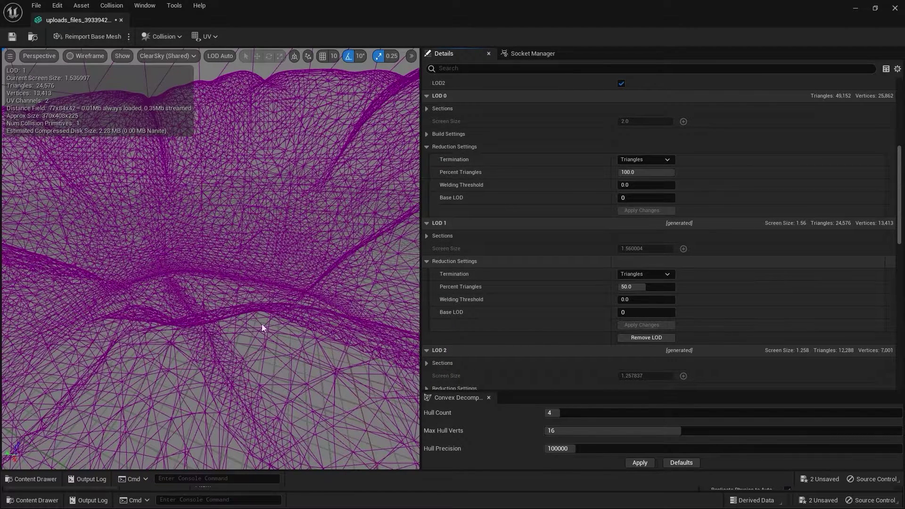
Step: Expand LOD 2's Reduction Settings and compare its triangle percentage with that of LOD 1
{"action": "right_click_drag", "start_coordinate": [270, 205], "coordinate": [271, 204]}
{"action": "key", "text": "s"}
{"action": "left_click_drag", "start_coordinate": [270, 253], "coordinate": [271, 290]}
{"action": "scroll", "coordinate": [556, 239], "scroll_direction": "down", "scroll_amount": 5}
{"action": "scroll", "coordinate": [556, 242], "scroll_direction": "down", "scroll_amount": 2}
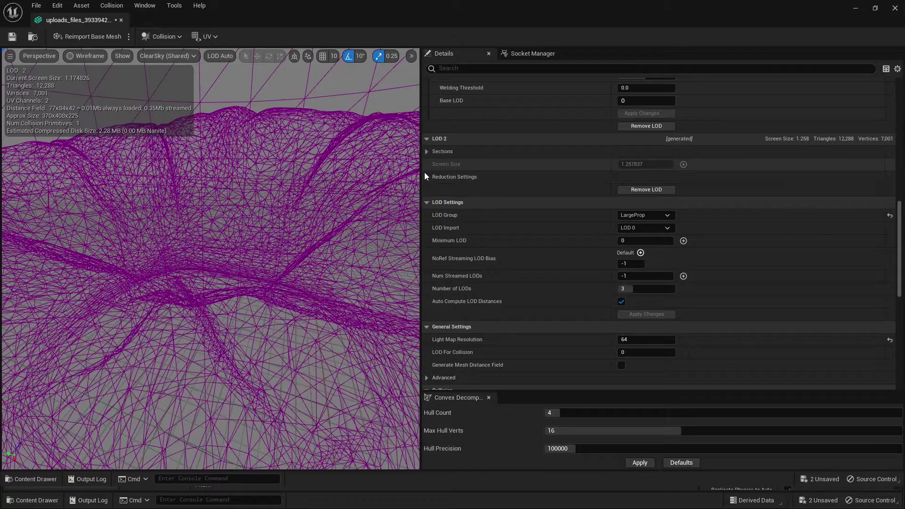
{"action": "left_click", "coordinate": [426, 176]}
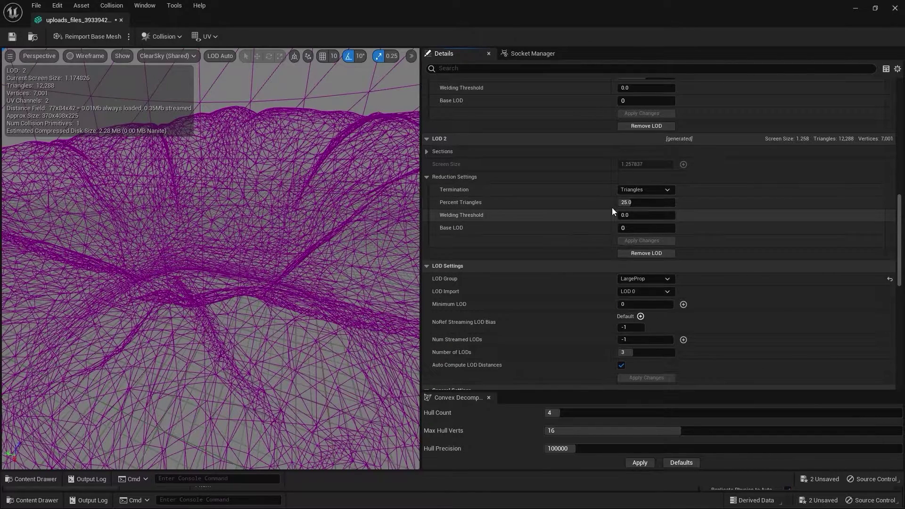
{"action": "scroll", "coordinate": [595, 202], "scroll_direction": "up", "scroll_amount": 6}
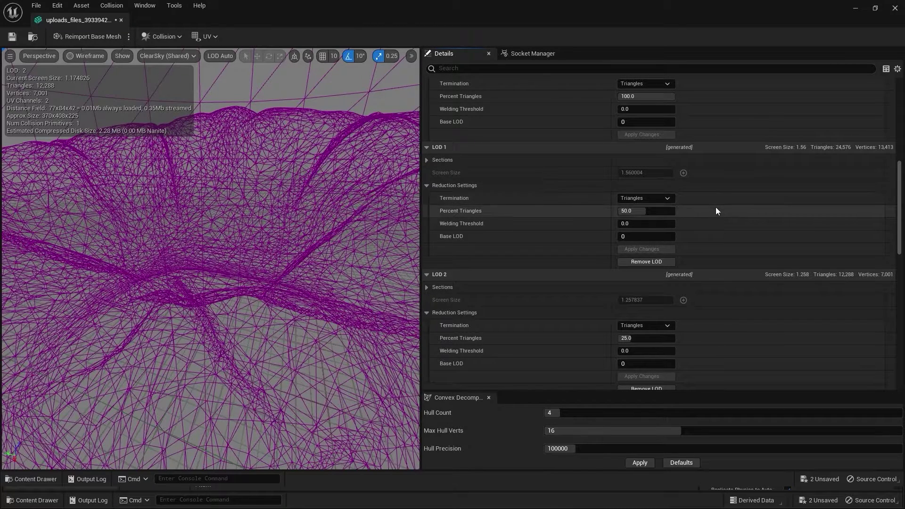
Step: Set LOD 1's Percent Triangles to about 80 and apply the change
{"action": "scroll", "coordinate": [716, 211], "scroll_direction": "up", "scroll_amount": 3}
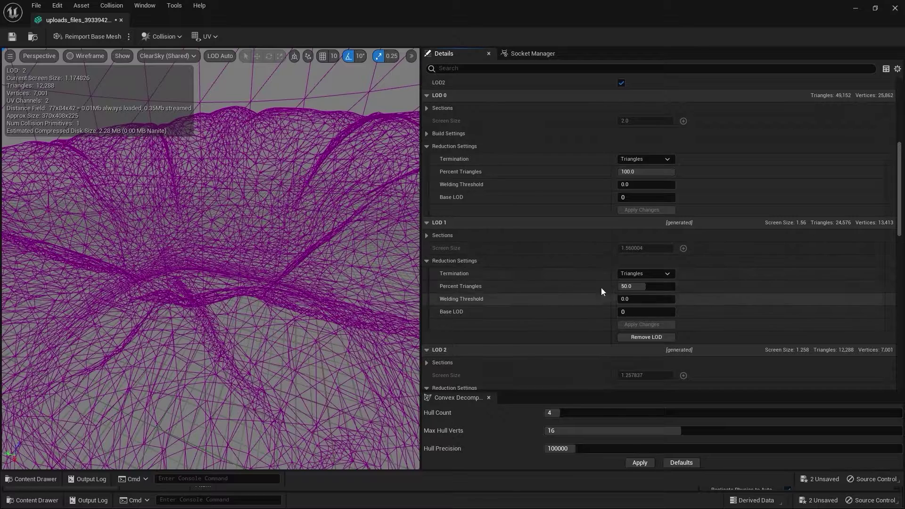
{"action": "left_click", "coordinate": [658, 287]}
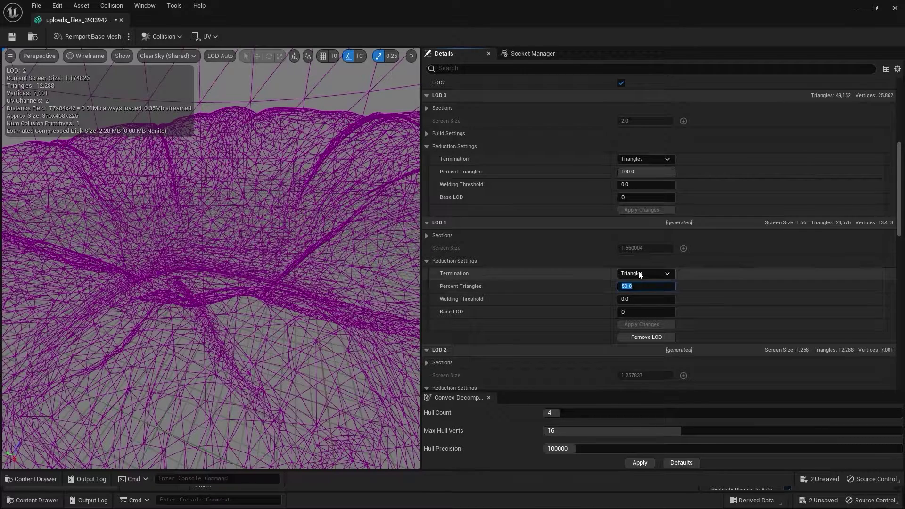
{"action": "key", "text": "Return"}
{"action": "left_click", "coordinate": [745, 280]}
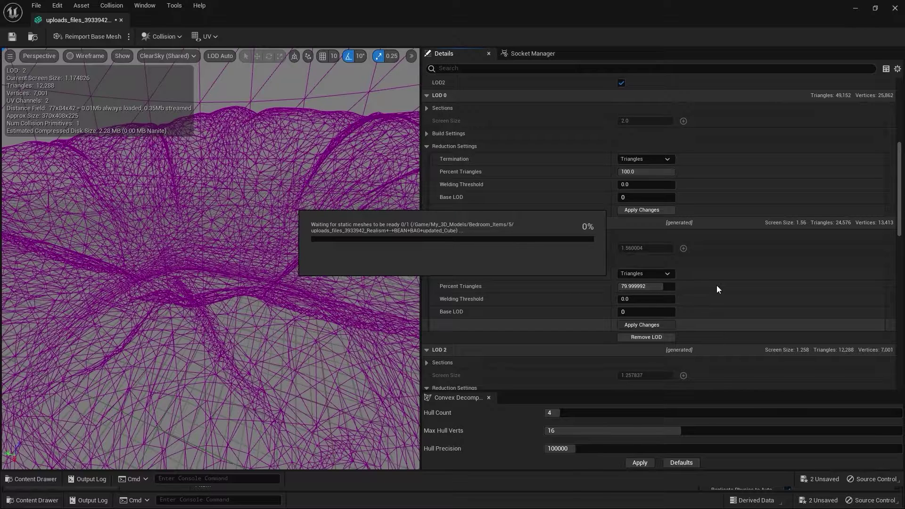
Step: Set LOD 2's Percent Triangles to 50 and apply the change
{"action": "scroll", "coordinate": [714, 282], "scroll_direction": "down", "scroll_amount": 5}
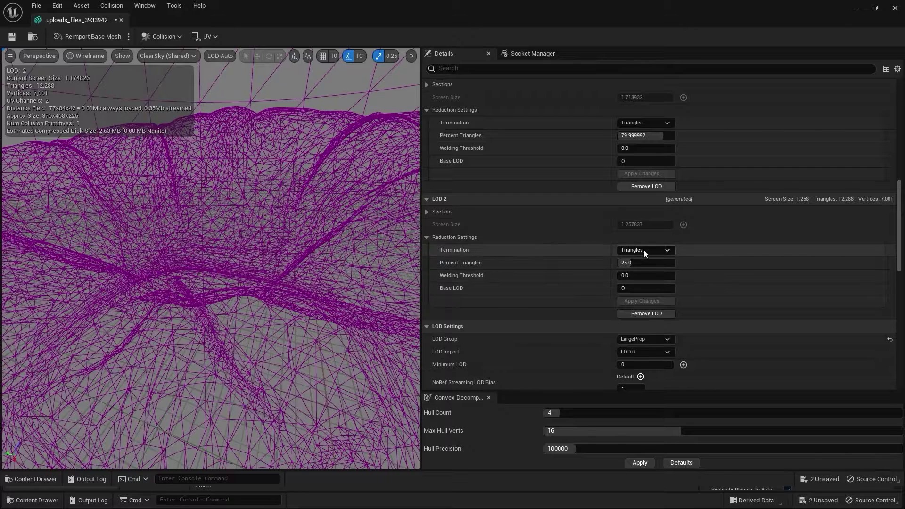
{"action": "scroll", "coordinate": [650, 259], "scroll_direction": "up", "scroll_amount": 1}
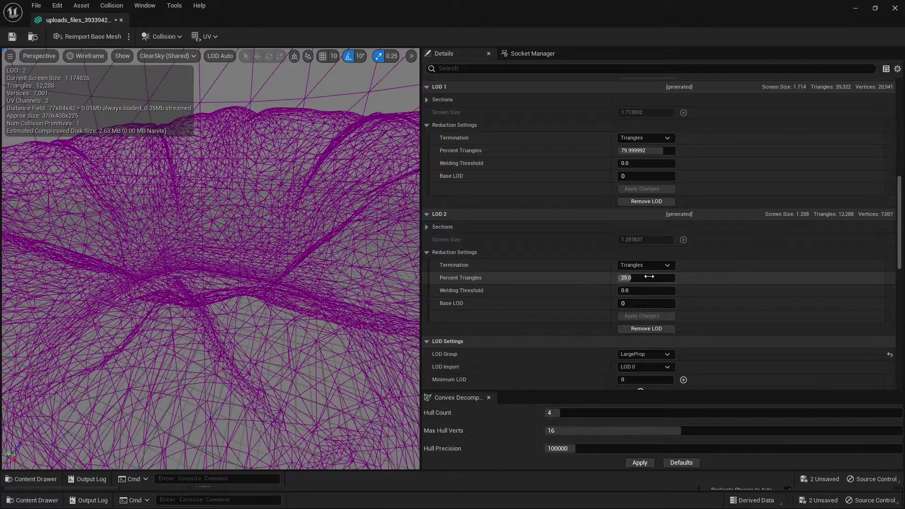
{"action": "left_click", "coordinate": [645, 278]}
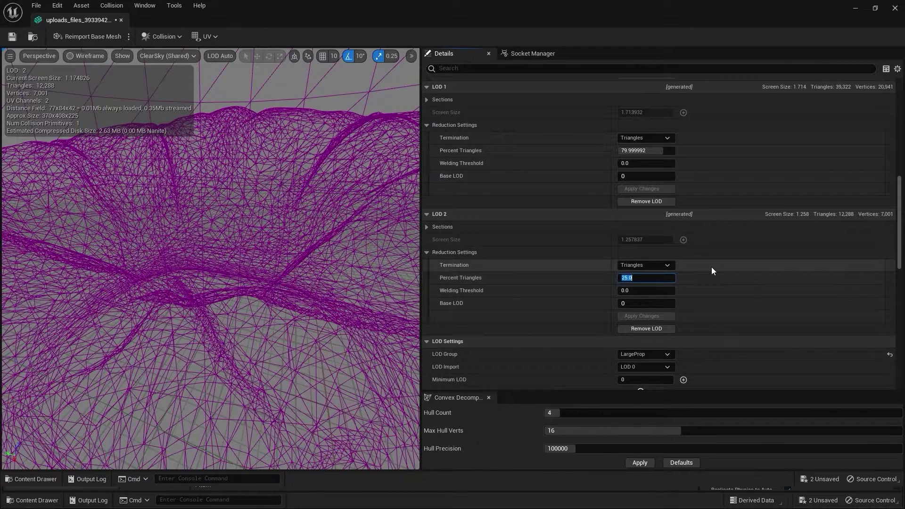
{"action": "type", "text": "50"}
{"action": "key", "text": "Return"}
{"action": "left_click", "coordinate": [643, 316]}
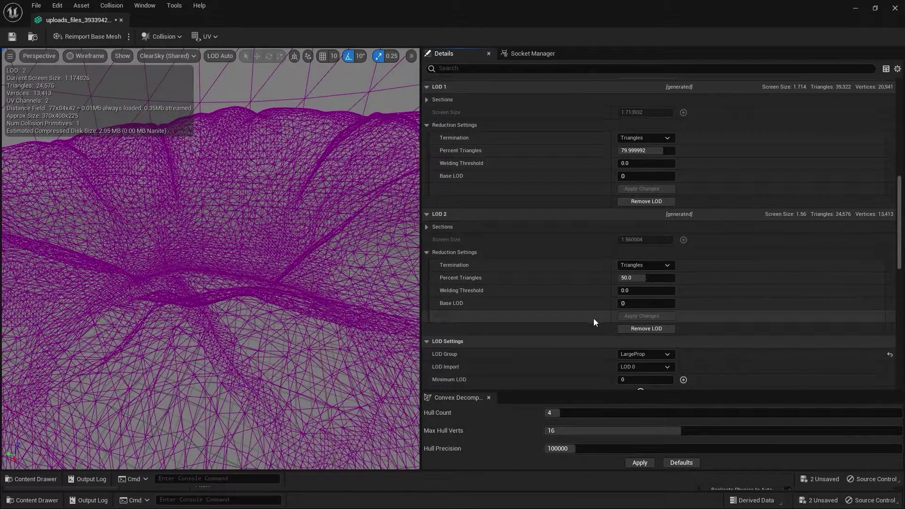
Step: Examine the beanbag's wireframe at LOD 1 and LOD 2 from different camera distances with the new triangle percentages
{"action": "scroll", "coordinate": [599, 306], "scroll_direction": "up", "scroll_amount": 4}
{"action": "mouse_move", "coordinate": [131, 260]}
{"action": "left_mouse_down"}
{"action": "mouse_move", "coordinate": [131, 181]}
{"action": "mouse_move", "coordinate": [133, 255]}
{"action": "left_mouse_up"}
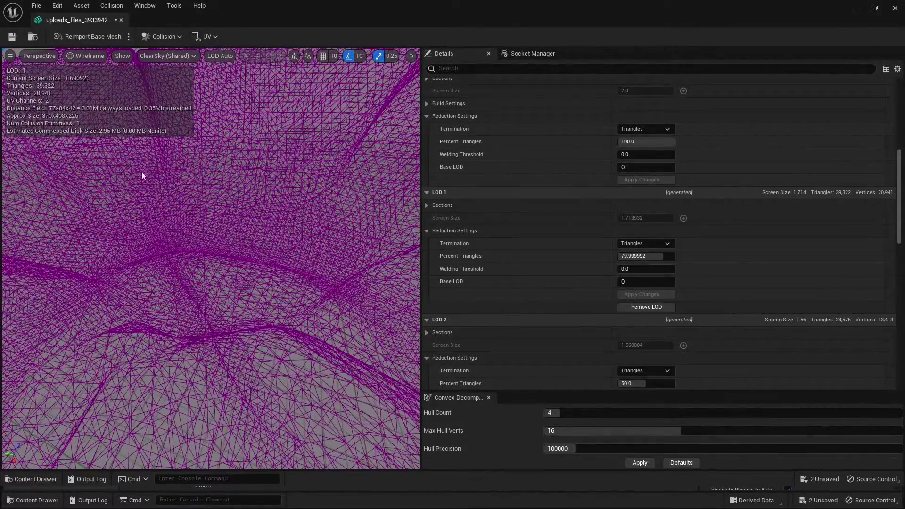
{"action": "mouse_move", "coordinate": [141, 172]}
{"action": "left_mouse_down"}
{"action": "mouse_move", "coordinate": [148, 141]}
{"action": "mouse_move", "coordinate": [148, 156]}
{"action": "left_mouse_up"}
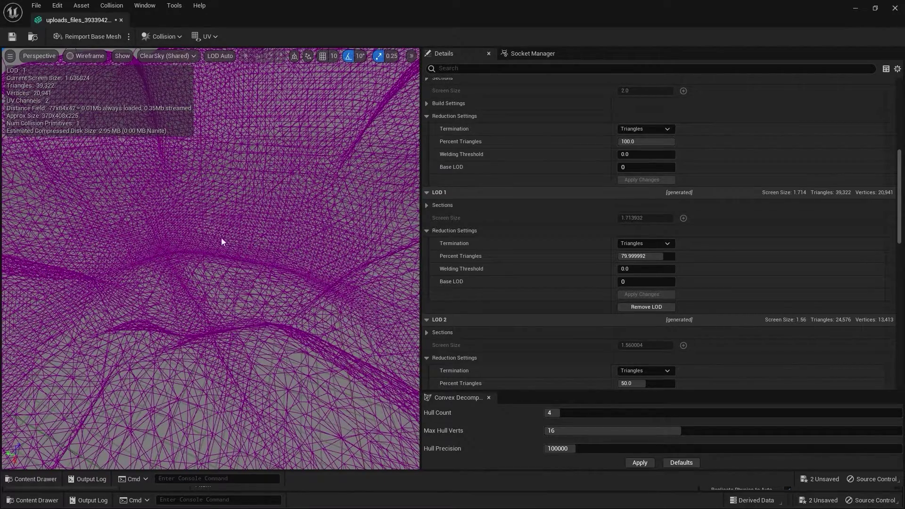
{"action": "right_click_drag", "start_coordinate": [251, 258], "coordinate": [253, 230]}
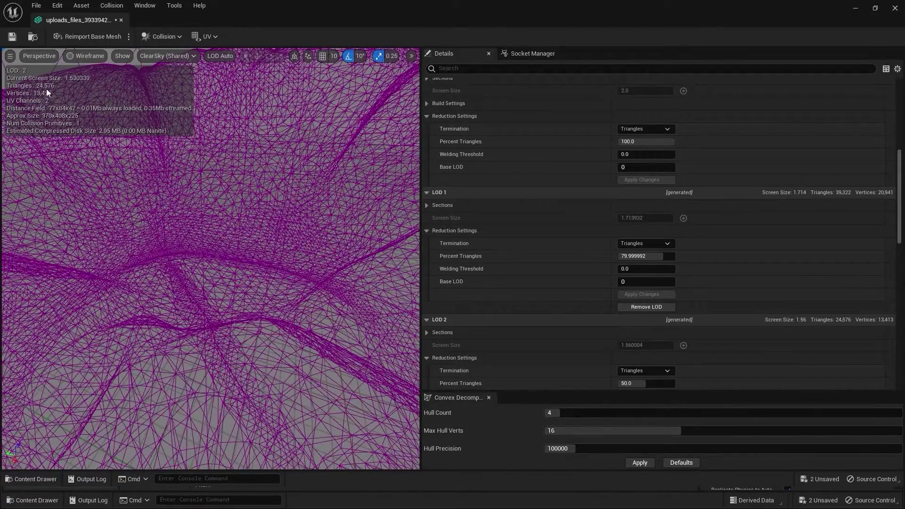
{"action": "right_click_drag", "start_coordinate": [49, 122], "coordinate": [49, 119]}
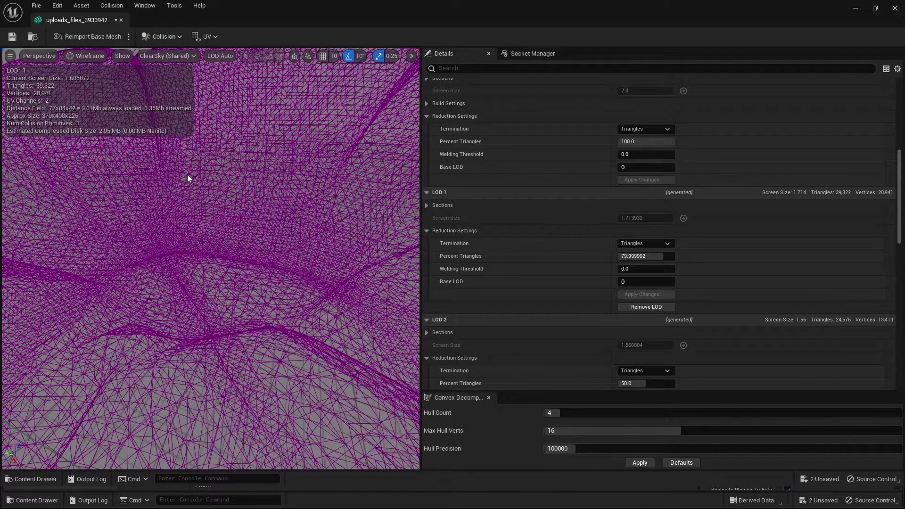
{"action": "right_click_drag", "start_coordinate": [187, 174], "coordinate": [207, 290]}
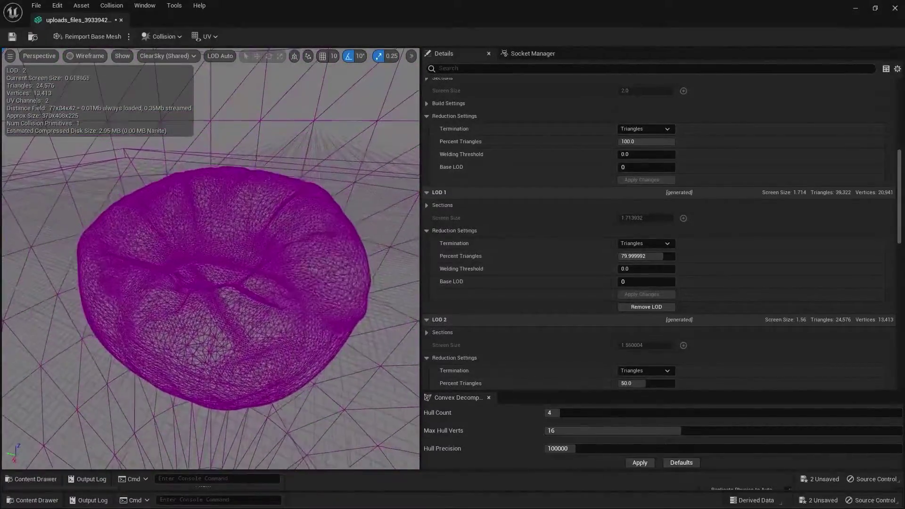
{"action": "left_click_drag", "start_coordinate": [193, 330], "coordinate": [195, 344]}
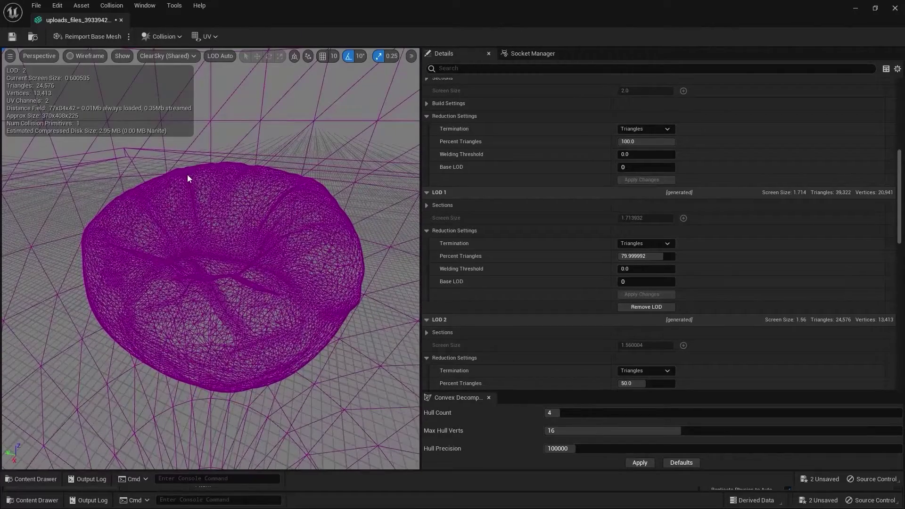
Step: Turn off Auto Compute LOD Distances in the LOD Settings
{"action": "scroll", "coordinate": [529, 163], "scroll_direction": "up", "scroll_amount": 2}
{"action": "scroll", "coordinate": [522, 160], "scroll_direction": "down", "scroll_amount": 8}
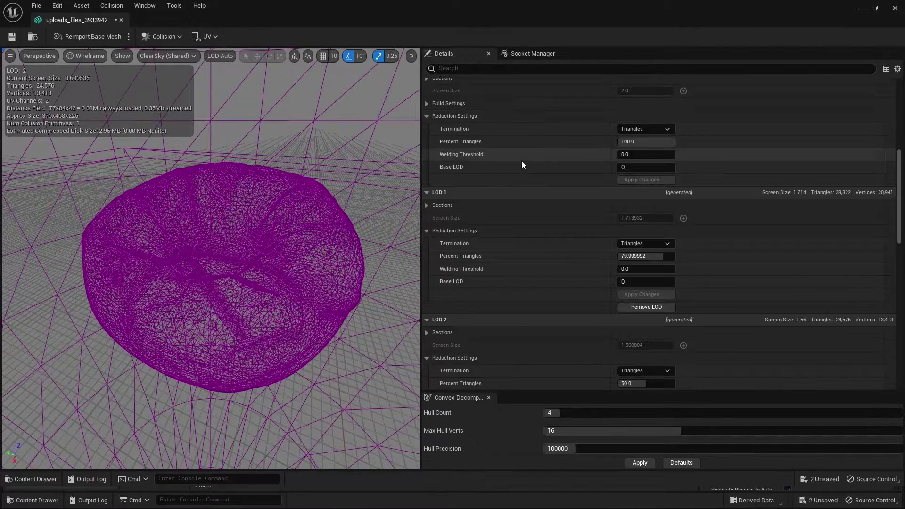
{"action": "scroll", "coordinate": [491, 268], "scroll_direction": "down", "scroll_amount": 2}
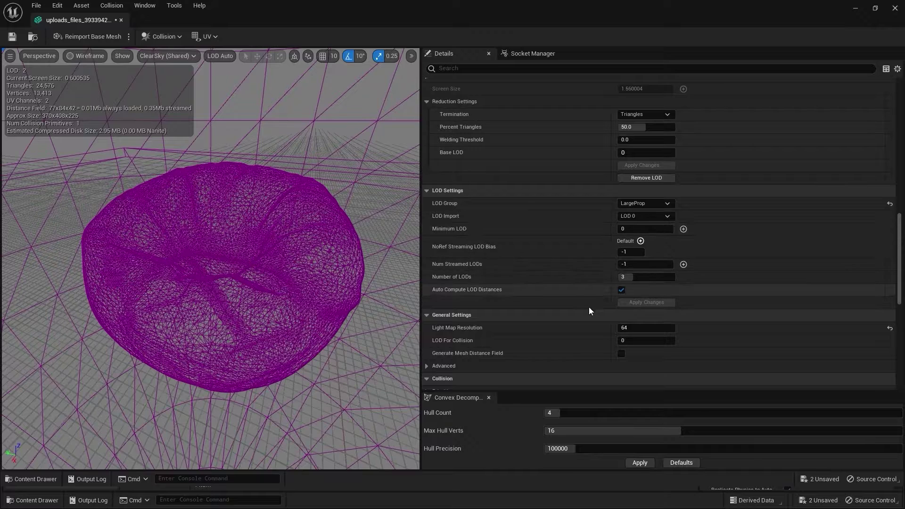
{"action": "left_click", "coordinate": [622, 290]}
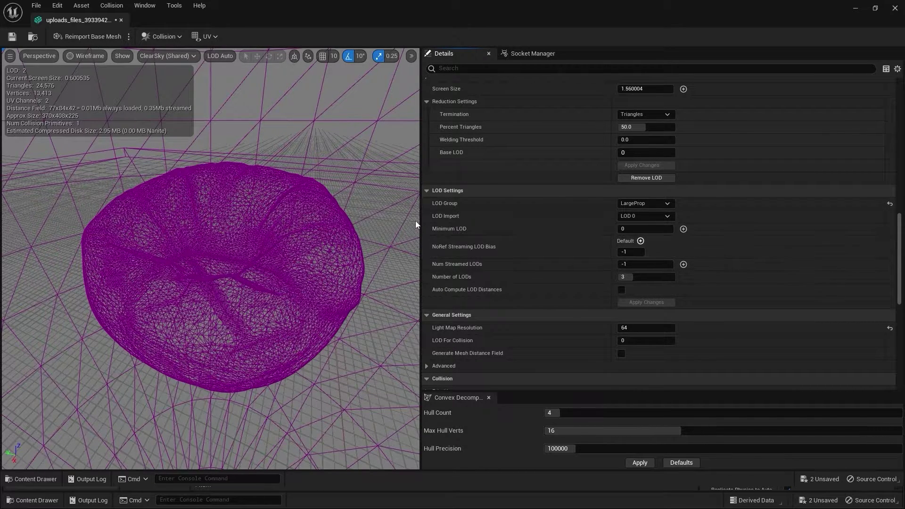
Step: Set LOD 1's Screen Size to 0.6 and check how the wireframe switches around that camera distance
{"action": "scroll", "coordinate": [535, 226], "scroll_direction": "up", "scroll_amount": 8}
{"action": "scroll", "coordinate": [501, 223], "scroll_direction": "up", "scroll_amount": 2}
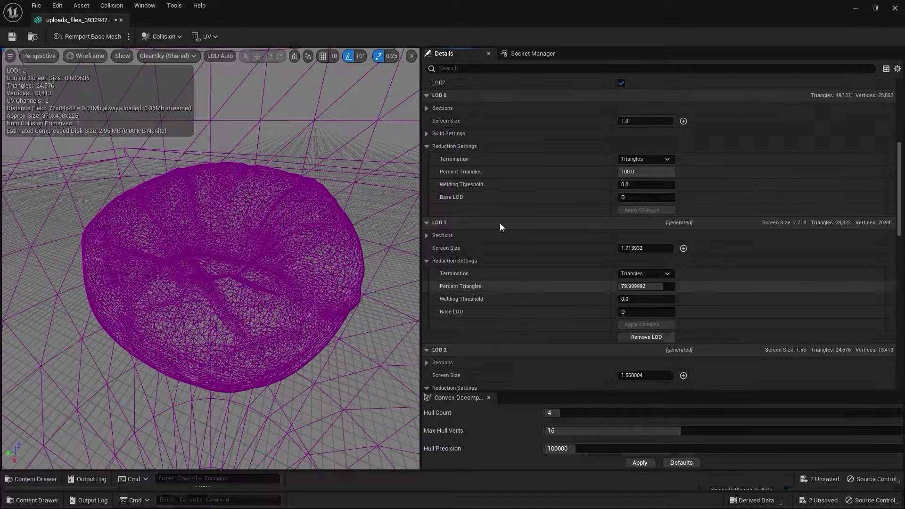
{"action": "scroll", "coordinate": [500, 223], "scroll_direction": "up", "scroll_amount": 1}
{"action": "scroll", "coordinate": [500, 223], "scroll_direction": "down", "scroll_amount": 3}
{"action": "scroll", "coordinate": [501, 224], "scroll_direction": "down", "scroll_amount": 2}
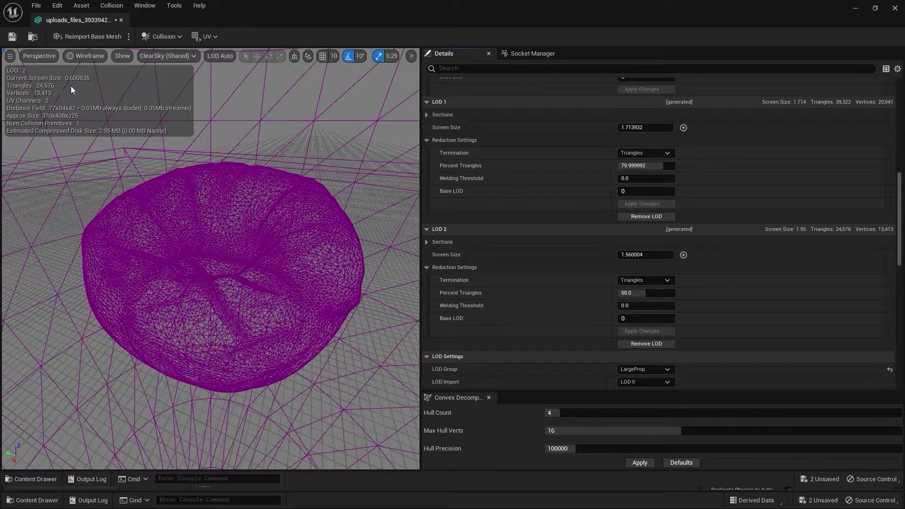
{"action": "scroll", "coordinate": [642, 205], "scroll_direction": "up", "scroll_amount": 3}
{"action": "left_click", "coordinate": [659, 202]}
{"action": "type", "text": "0"}
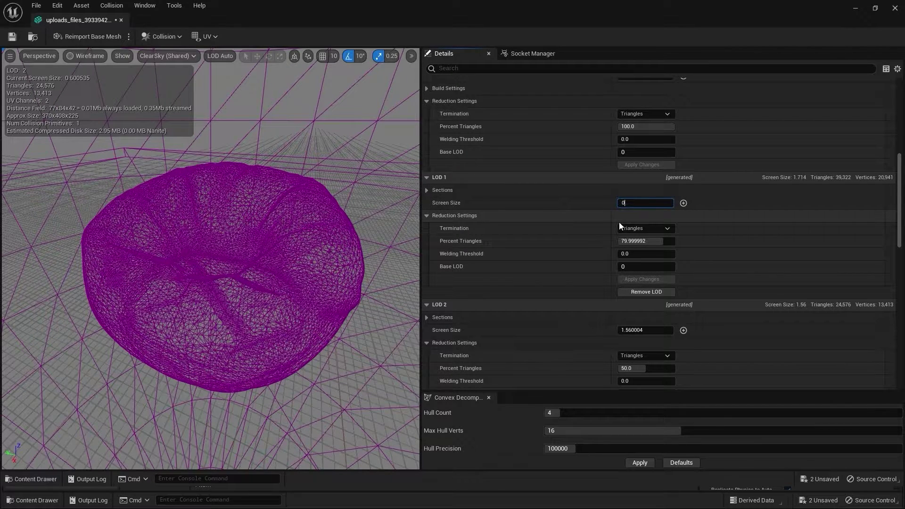
{"action": "type", "text": ".6"}
{"action": "key", "text": "Return"}
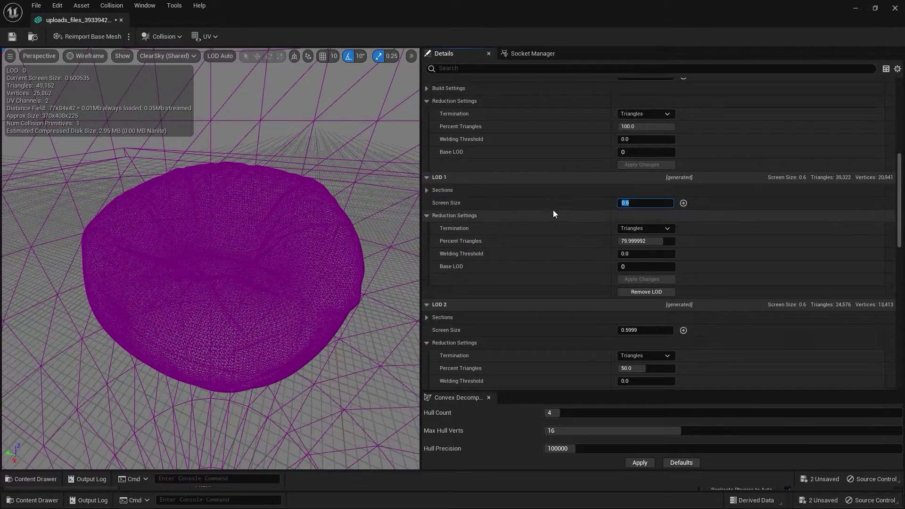
{"action": "right_click_drag", "start_coordinate": [349, 214], "coordinate": [349, 236]}
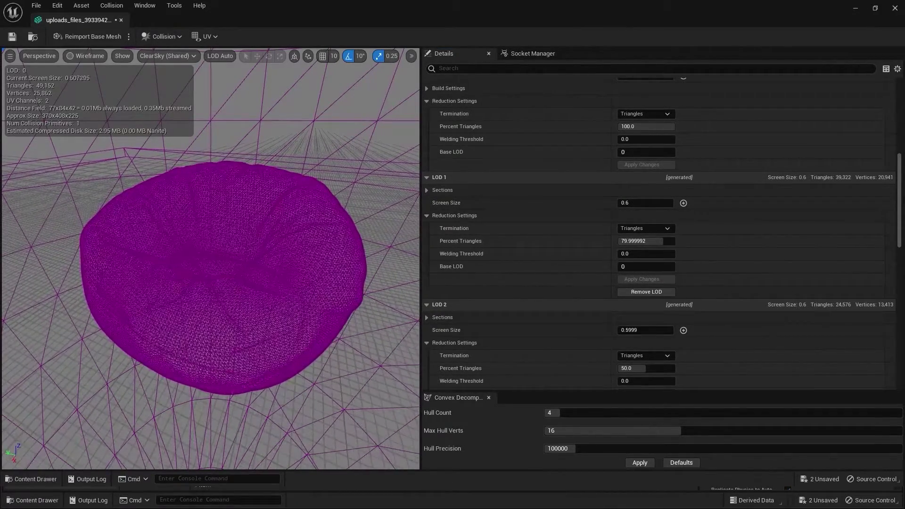
{"action": "right_click_drag", "start_coordinate": [170, 78], "coordinate": [171, 87]}
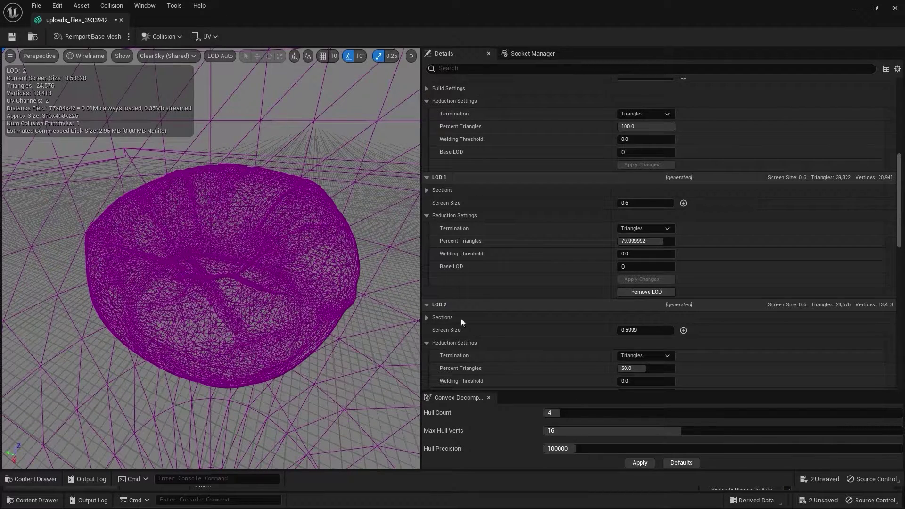
Step: Move the camera away from the beanbag and set LOD 2's Screen Size to 0.38
{"action": "scroll", "coordinate": [509, 302], "scroll_direction": "down", "scroll_amount": 3}
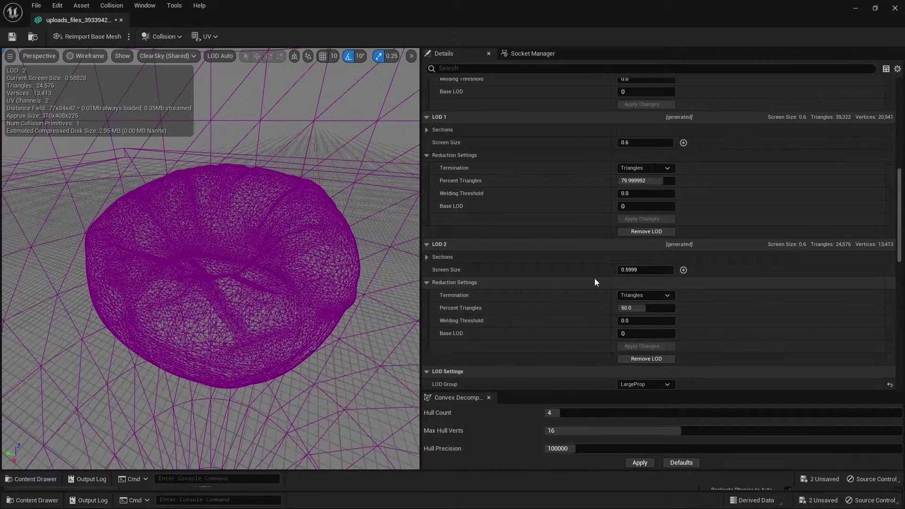
{"action": "left_click", "coordinate": [645, 270]}
{"action": "type", "text": "0."}
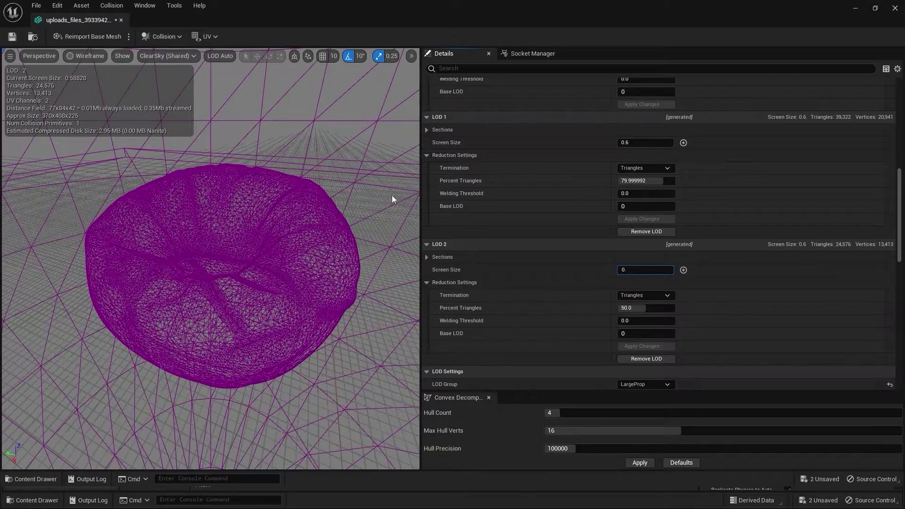
{"action": "right_click_drag", "start_coordinate": [392, 195], "coordinate": [392, 237]}
{"action": "left_click_drag", "start_coordinate": [391, 228], "coordinate": [392, 238]}
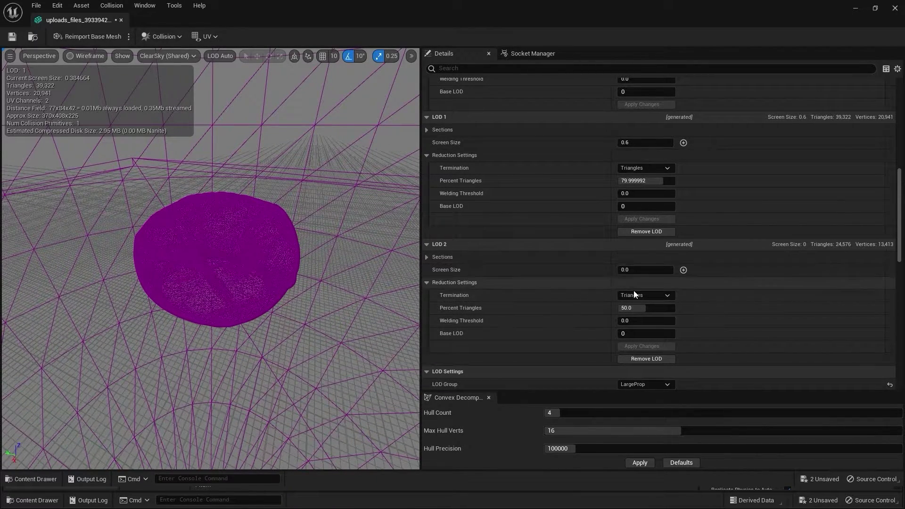
{"action": "left_click", "coordinate": [652, 269]}
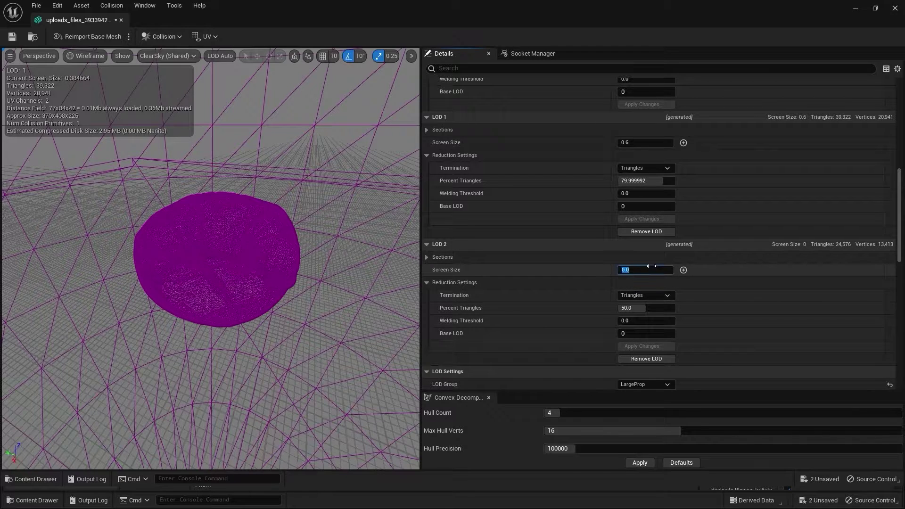
{"action": "type", "text": "0.38"}
{"action": "key", "text": "Return"}
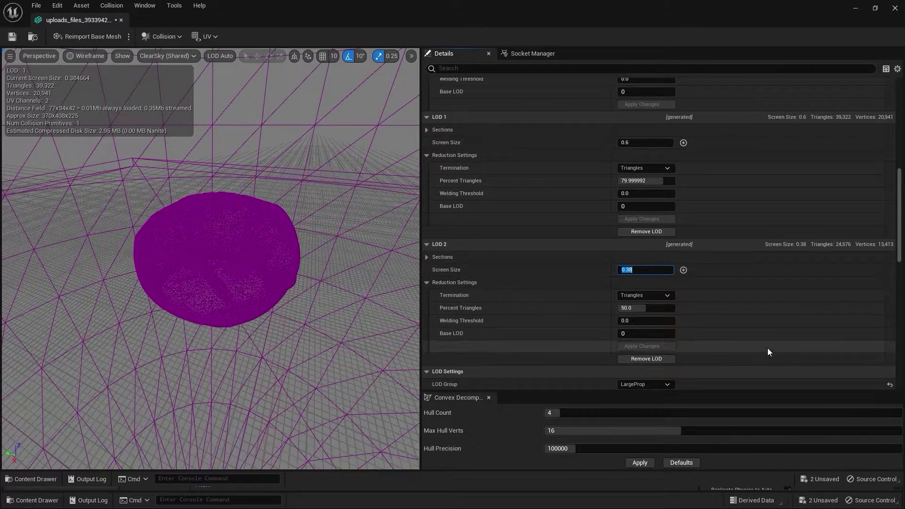
Step: Open the camera speed options and move the camera close to the beanbag to inspect LOD 0's wireframe
{"action": "scroll", "coordinate": [760, 298], "scroll_direction": "down", "scroll_amount": 2}
{"action": "scroll", "coordinate": [754, 297], "scroll_direction": "up", "scroll_amount": 5}
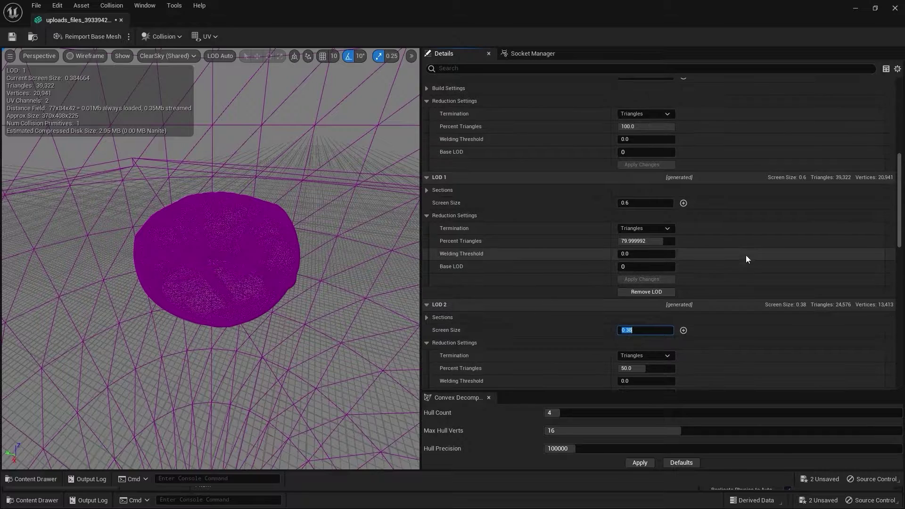
{"action": "left_click", "coordinate": [411, 56]}
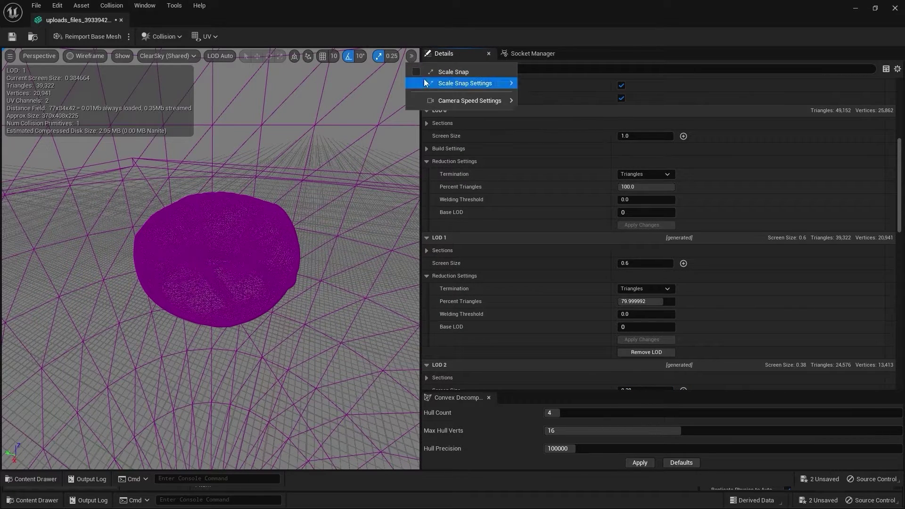
{"action": "mouse_move", "coordinate": [473, 101]}
{"action": "right_click_drag", "start_coordinate": [269, 266], "coordinate": [289, 179]}
{"action": "key", "text": "w"}
{"action": "scroll", "coordinate": [499, 195], "scroll_direction": "up", "scroll_amount": 2}
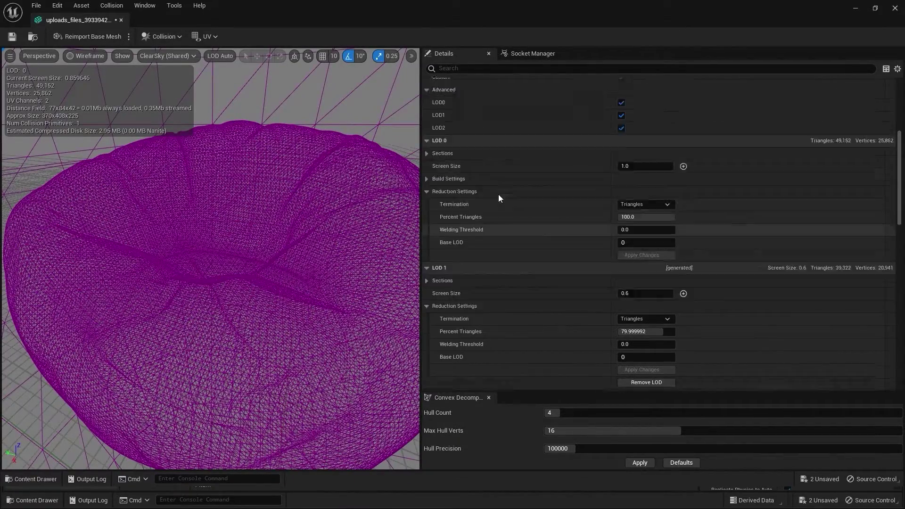
Step: Examine how the beanbag switches between LOD 0, LOD 1 and LOD 2 as the camera moves in and out
{"action": "right_click_drag", "start_coordinate": [238, 162], "coordinate": [240, 172]}
{"action": "key", "text": "s"}
{"action": "key", "text": "w"}
{"action": "key", "text": "s"}
{"action": "key", "text": "w"}
{"action": "key", "text": "s"}
{"action": "key", "text": "s"}
{"action": "key", "text": "s"}
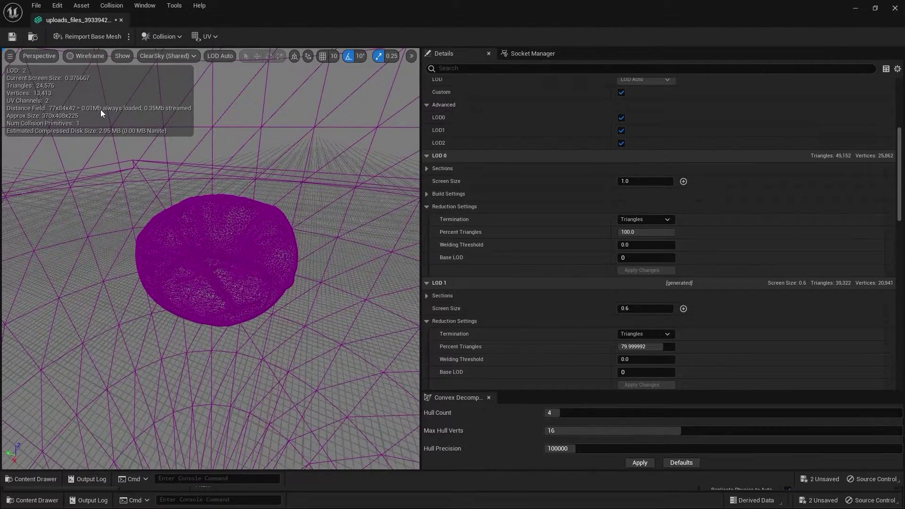
{"action": "scroll", "coordinate": [519, 227], "scroll_direction": "down", "scroll_amount": 5}
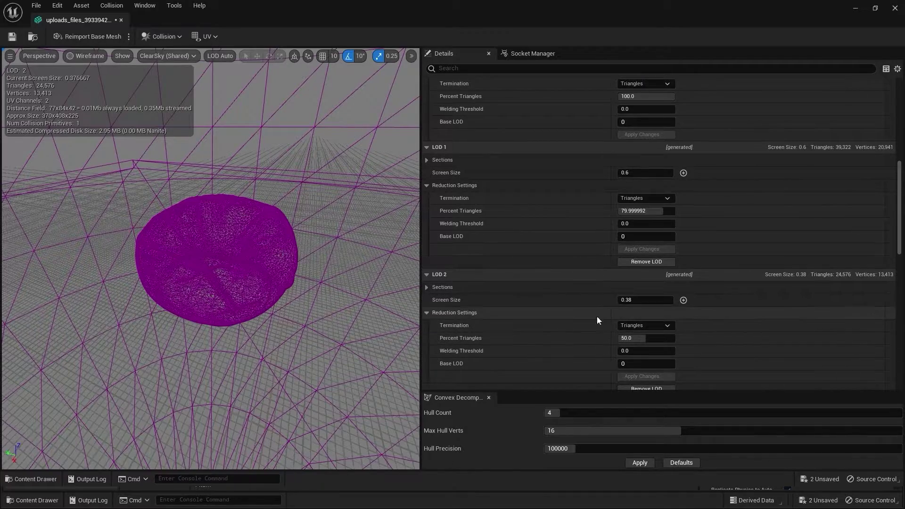
Step: Close the beanbag's static mesh editor and go over to the bed in the level
{"action": "right_click_drag", "start_coordinate": [279, 235], "coordinate": [280, 225]}
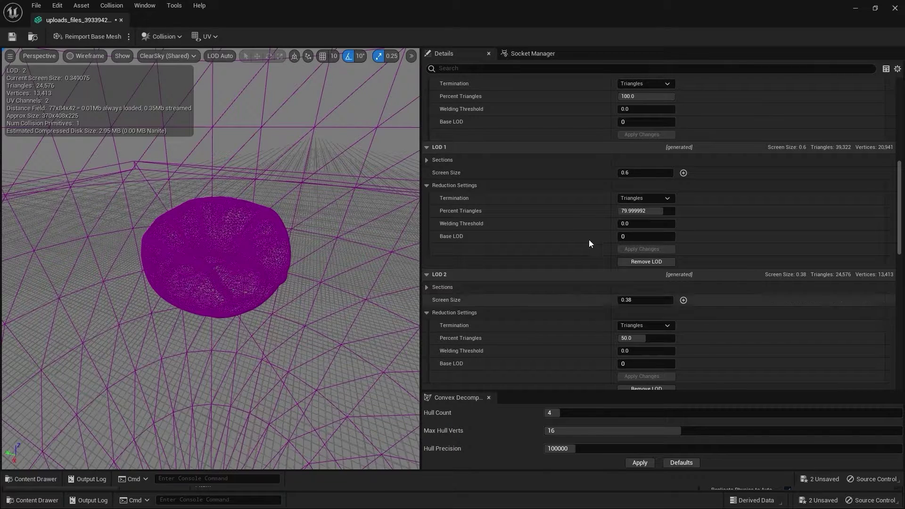
{"action": "left_click", "coordinate": [895, 8]}
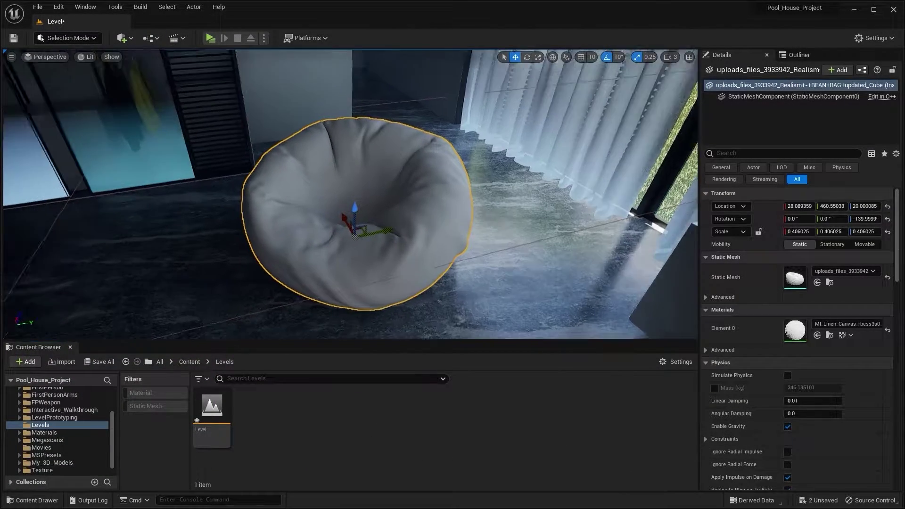
{"action": "left_click_drag", "start_coordinate": [440, 236], "coordinate": [358, 198]}
{"action": "right_click_drag", "start_coordinate": [481, 229], "coordinate": [330, 229]}
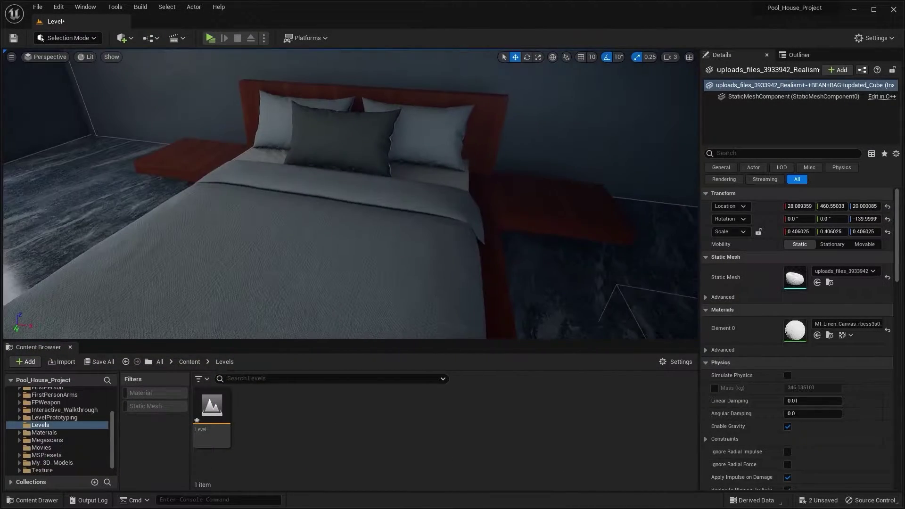
{"action": "right_click_drag", "start_coordinate": [380, 195], "coordinate": [538, 198]}
Step: Select the bed cover and open its static mesh to check the Nanite and LOD settings
{"action": "left_click", "coordinate": [348, 208]}
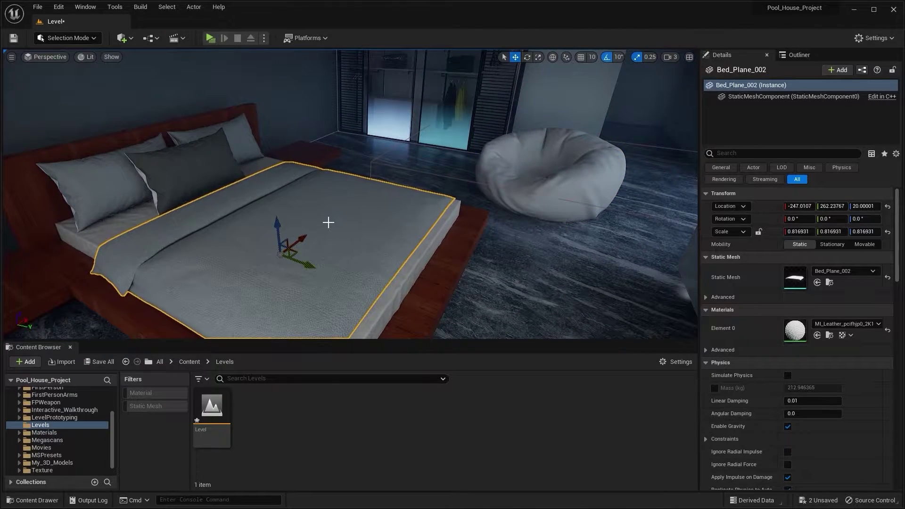
{"action": "double_click", "coordinate": [796, 279]}
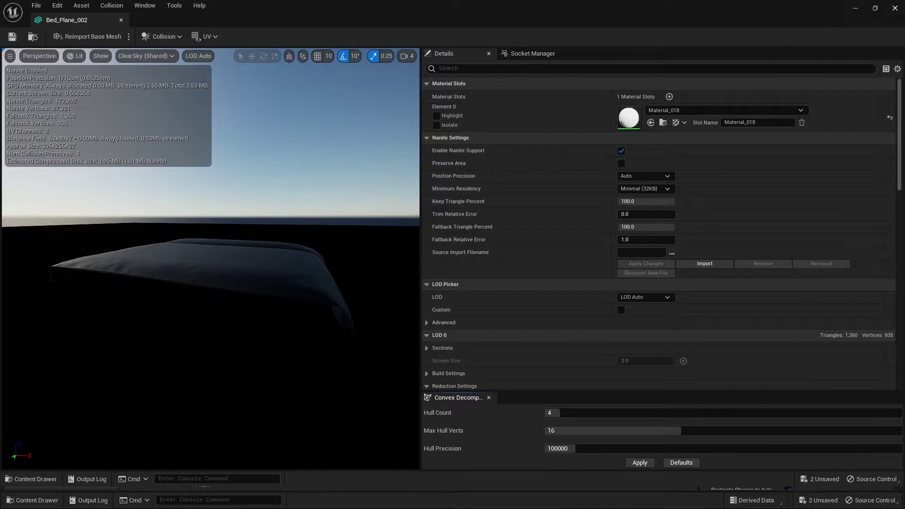
{"action": "left_click", "coordinate": [895, 8]}
Step: Locate the beanbag's static mesh asset from the level and copy its LOD settings
{"action": "left_click", "coordinate": [606, 159]}
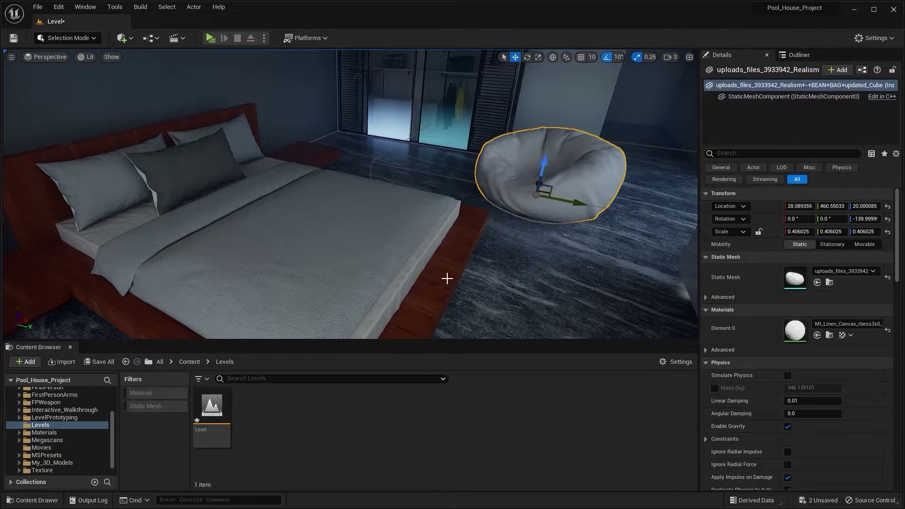
{"action": "key", "text": "ctrl+b"}
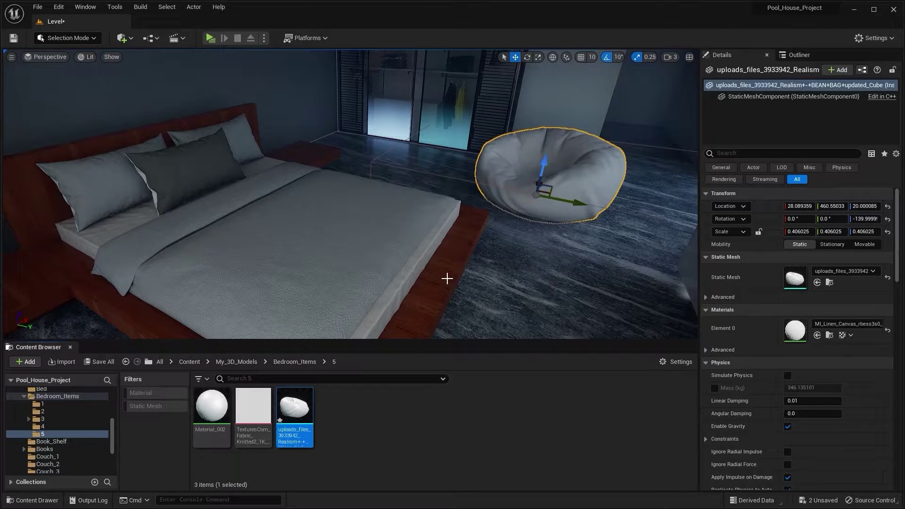
{"action": "right_click", "coordinate": [311, 396]}
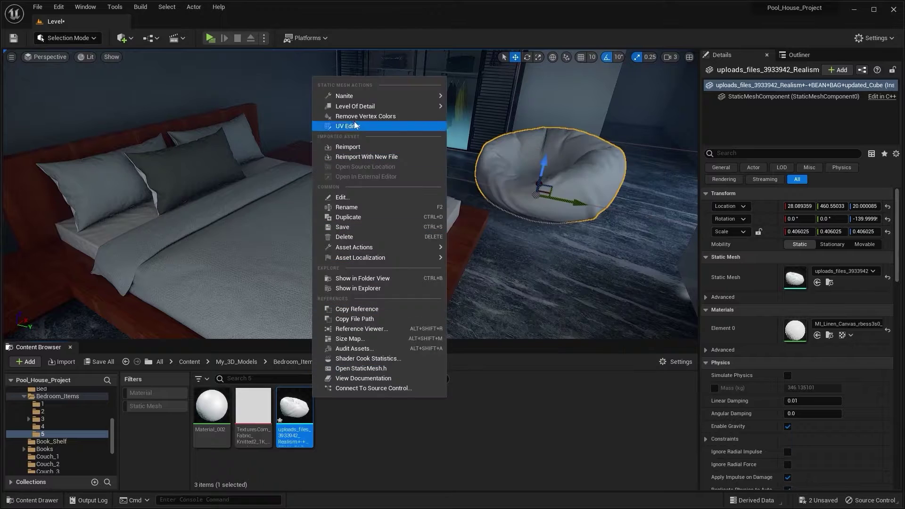
{"action": "mouse_move", "coordinate": [377, 106]}
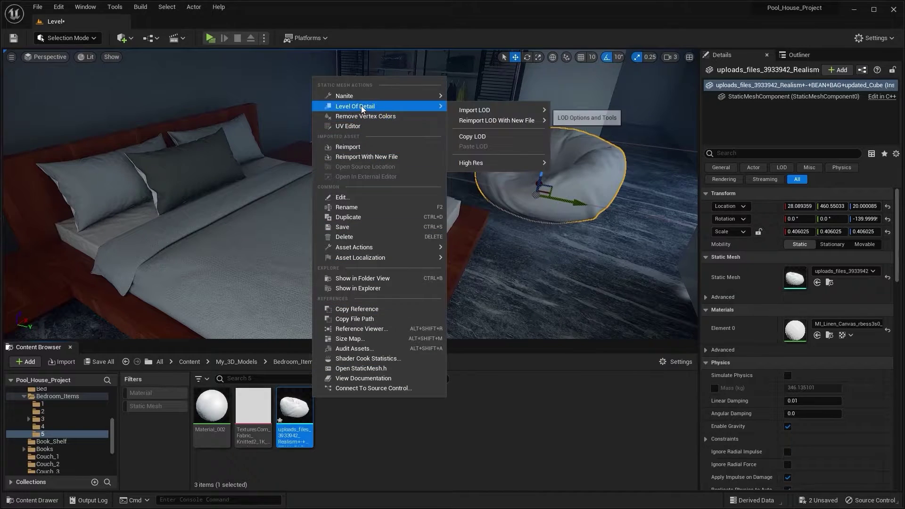
{"action": "left_click", "coordinate": [493, 136]}
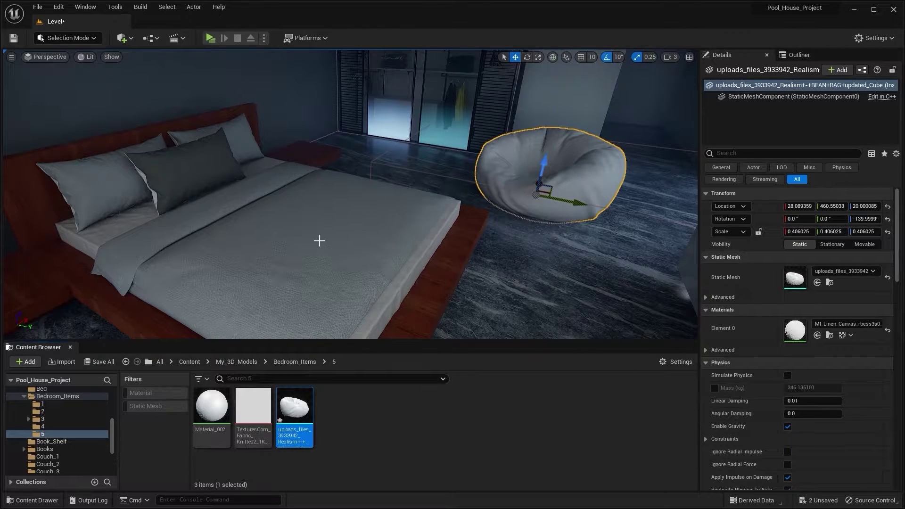
Step: Locate the bed cover's asset, Bed_Plane_002, and paste the beanbag's LOD settings onto it
{"action": "left_click", "coordinate": [313, 243]}
{"action": "key", "text": "ctrl+b"}
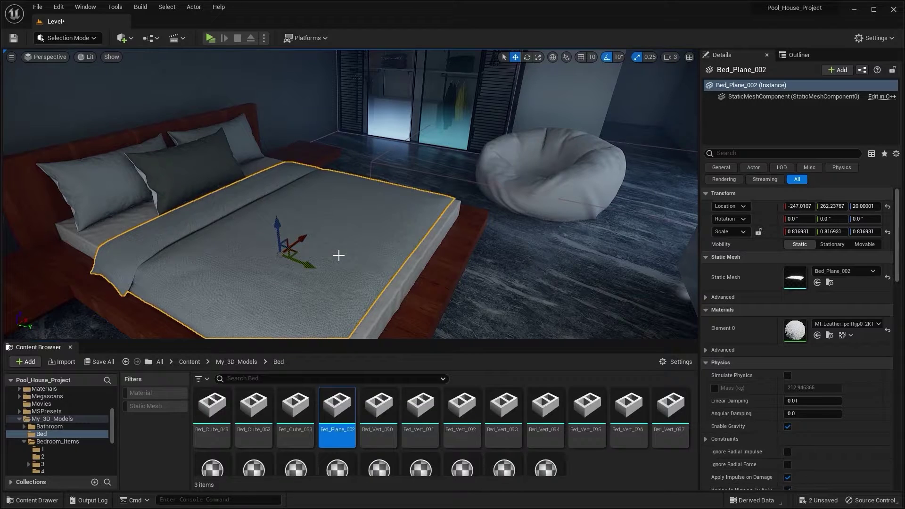
{"action": "right_click", "coordinate": [353, 395]}
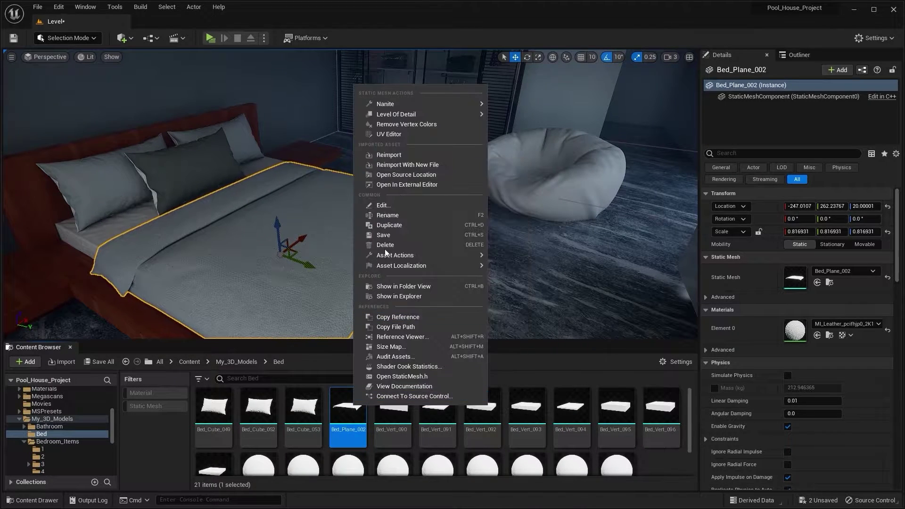
{"action": "mouse_move", "coordinate": [421, 114]}
{"action": "mouse_move", "coordinate": [504, 120]}
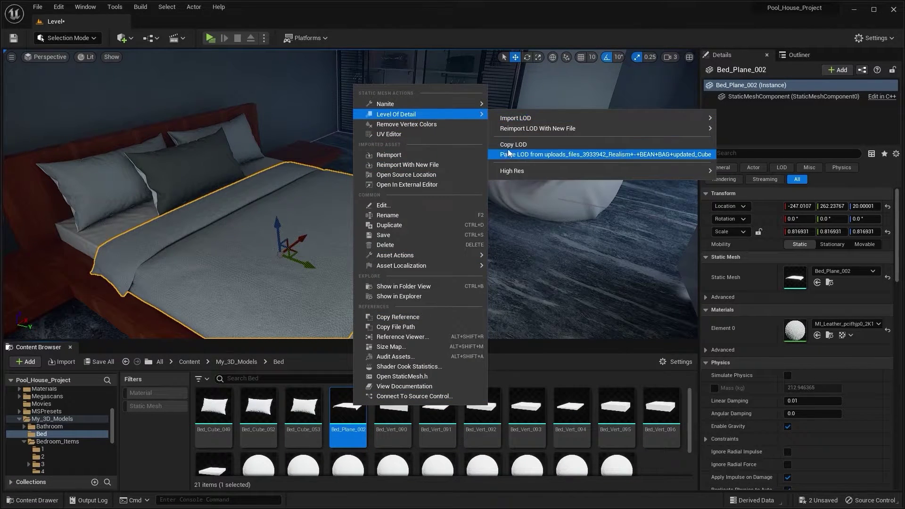
{"action": "left_click", "coordinate": [525, 155]}
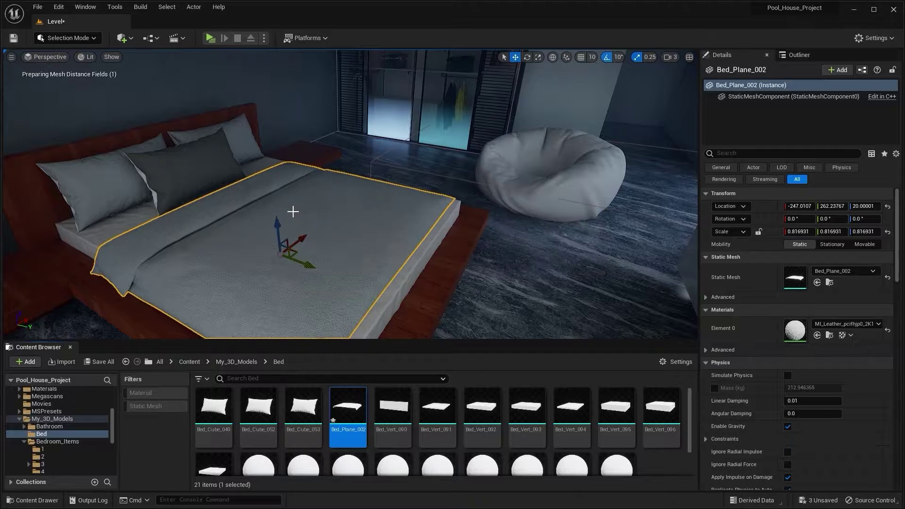
Step: Open the bed cover's static mesh and check its Nanite support and number of LODs
{"action": "double_click", "coordinate": [803, 281]}
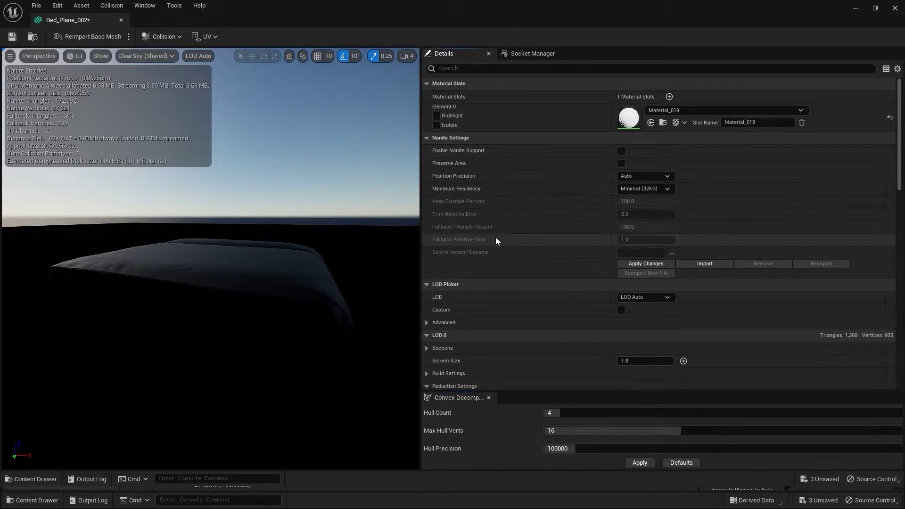
{"action": "scroll", "coordinate": [487, 248], "scroll_direction": "down", "scroll_amount": 10}
{"action": "scroll", "coordinate": [486, 247], "scroll_direction": "down", "scroll_amount": 2}
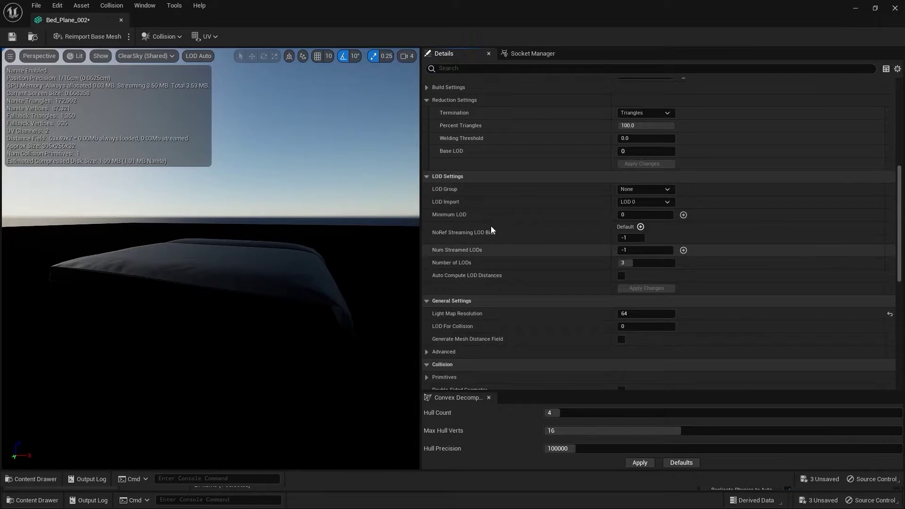
{"action": "scroll", "coordinate": [543, 146], "scroll_direction": "down", "scroll_amount": 2}
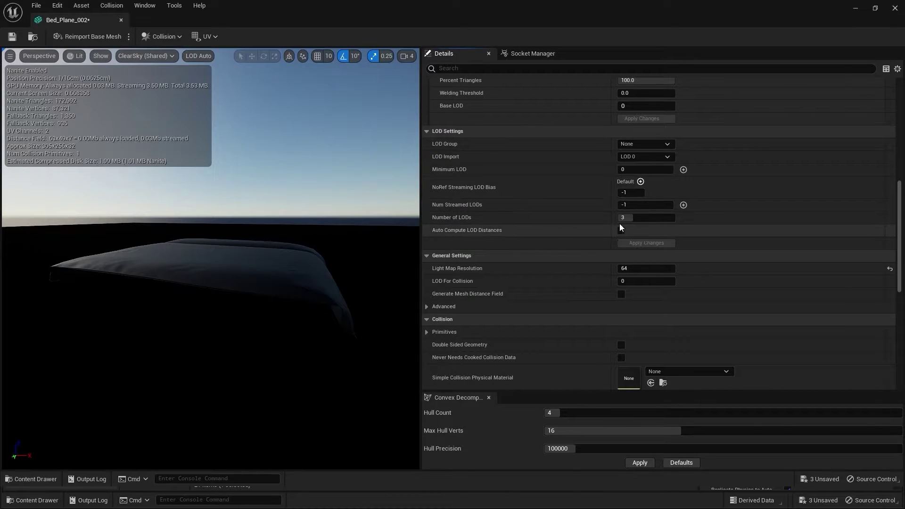
{"action": "scroll", "coordinate": [482, 201], "scroll_direction": "up", "scroll_amount": 6}
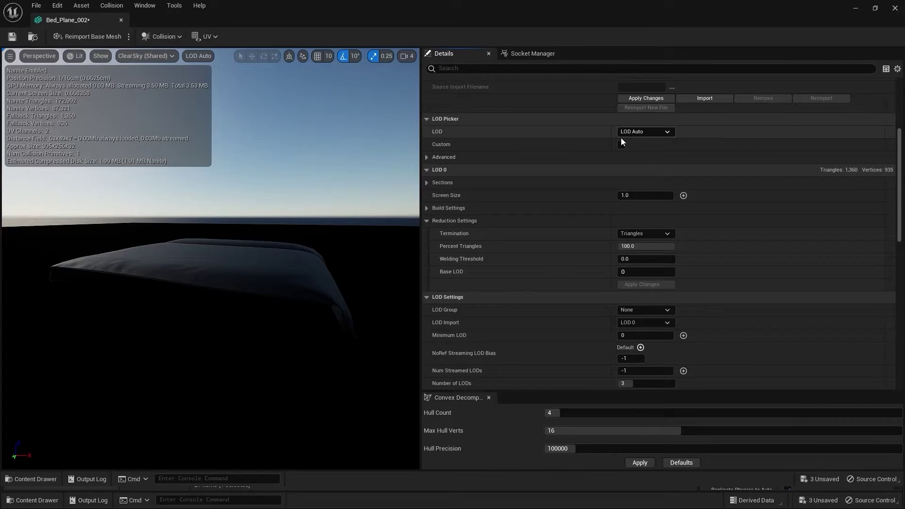
Step: Reveal the bed cover's individual LODs with the Custom option to check them, and close the mesh, applying the level of detail changes
{"action": "left_click", "coordinate": [621, 142]}
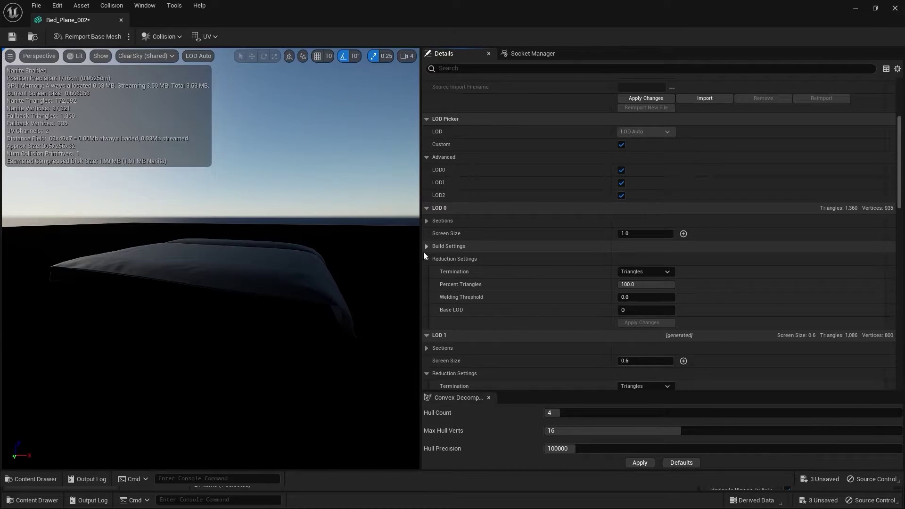
{"action": "scroll", "coordinate": [426, 260], "scroll_direction": "down", "scroll_amount": 4}
{"action": "scroll", "coordinate": [435, 262], "scroll_direction": "down", "scroll_amount": 2}
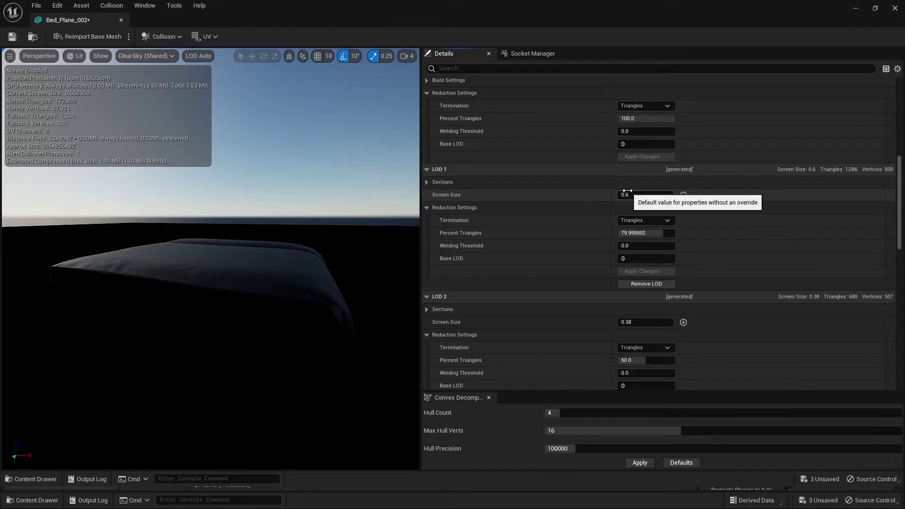
{"action": "scroll", "coordinate": [641, 246], "scroll_direction": "down", "scroll_amount": 3}
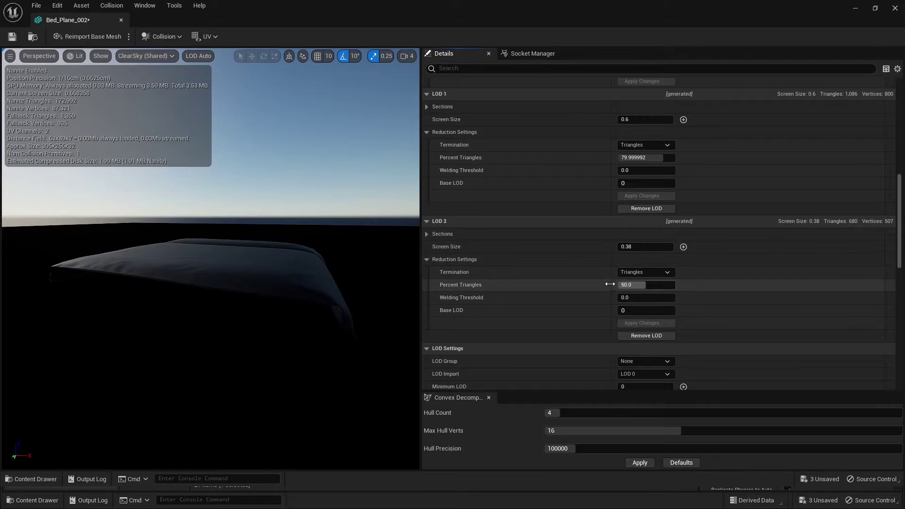
{"action": "scroll", "coordinate": [550, 219], "scroll_direction": "up", "scroll_amount": 2}
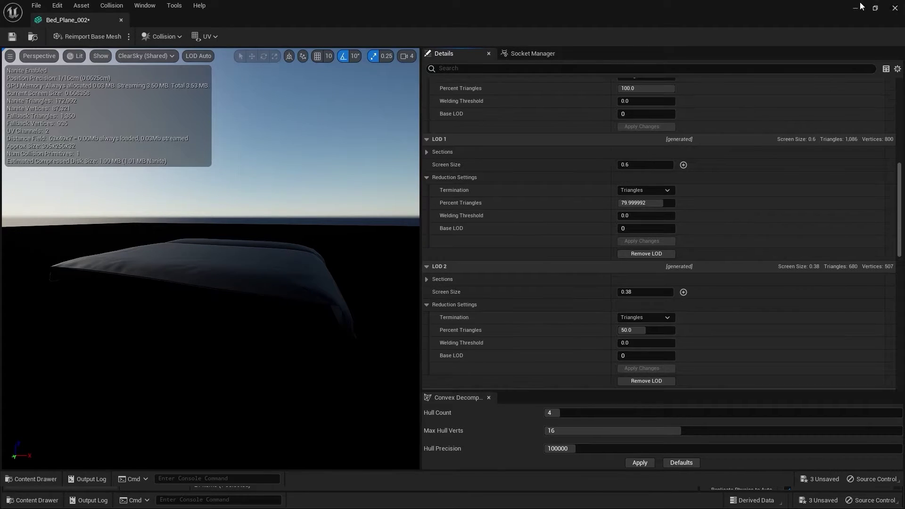
{"action": "left_click", "coordinate": [408, 152]}
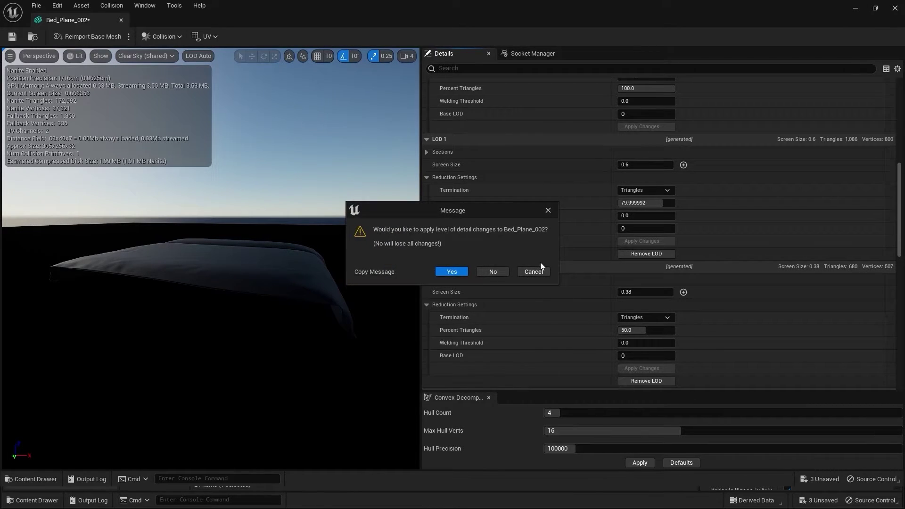
{"action": "left_click", "coordinate": [452, 272]}
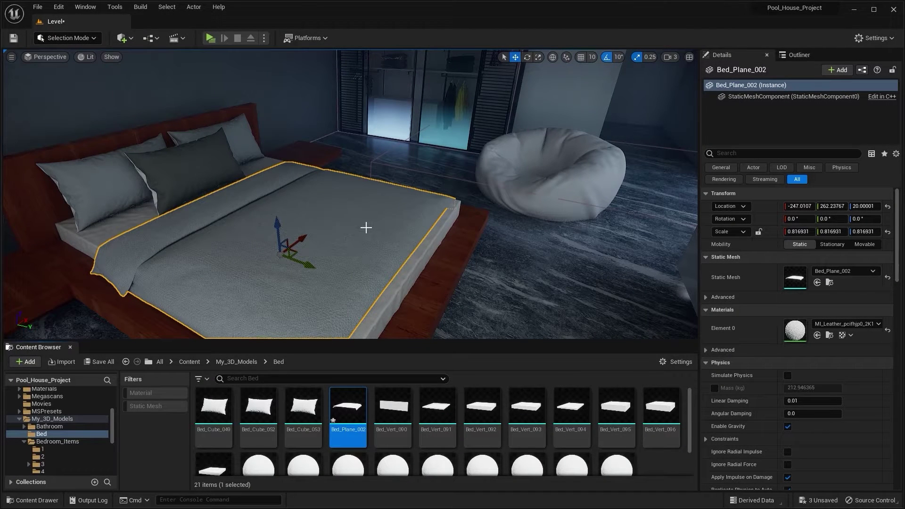
Step: Paste the beanbag's LOD settings onto the meshes of the three bed pillows together, and clear the selection
{"action": "right_click_drag", "start_coordinate": [366, 228], "coordinate": [374, 182]}
{"action": "left_click", "coordinate": [374, 182]}
{"action": "left_click", "coordinate": [253, 178], "text": "ctrl"}
{"action": "left_click", "coordinate": [430, 111], "text": "ctrl"}
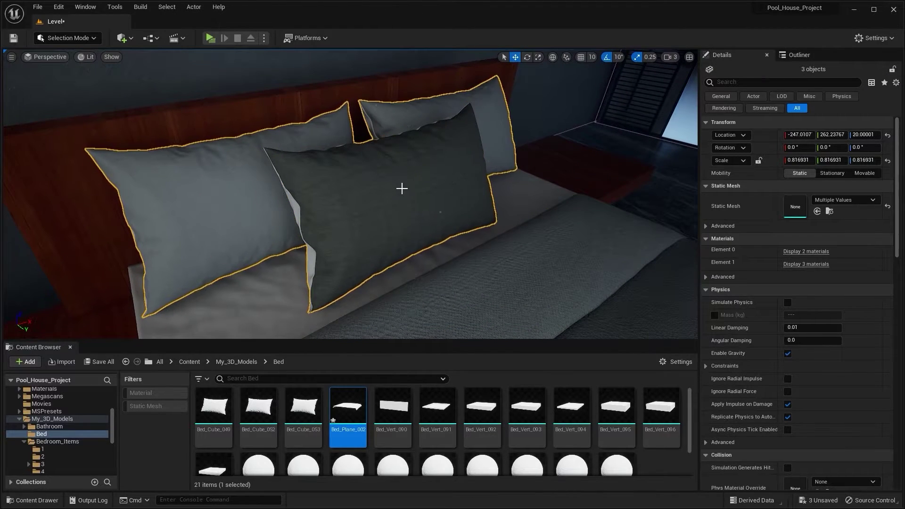
{"action": "key", "text": "ctrl+b"}
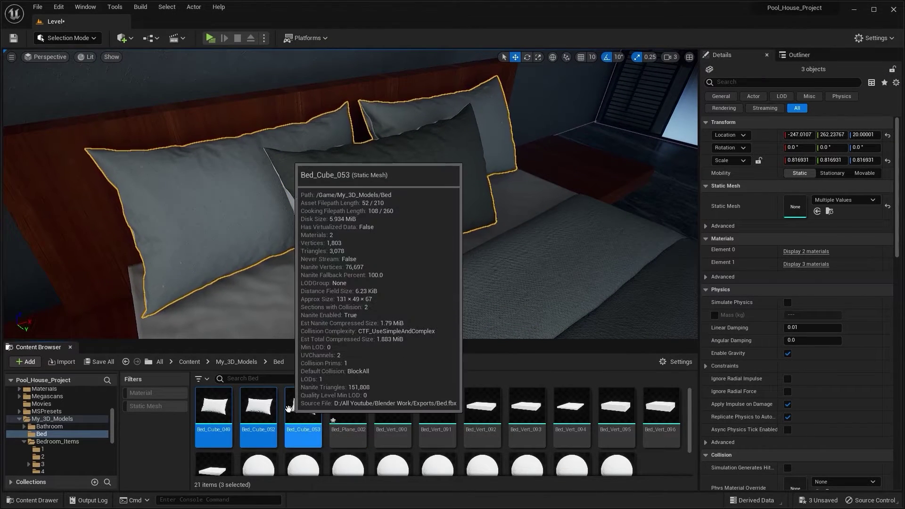
{"action": "right_click", "coordinate": [310, 426]}
{"action": "mouse_move", "coordinate": [358, 128]}
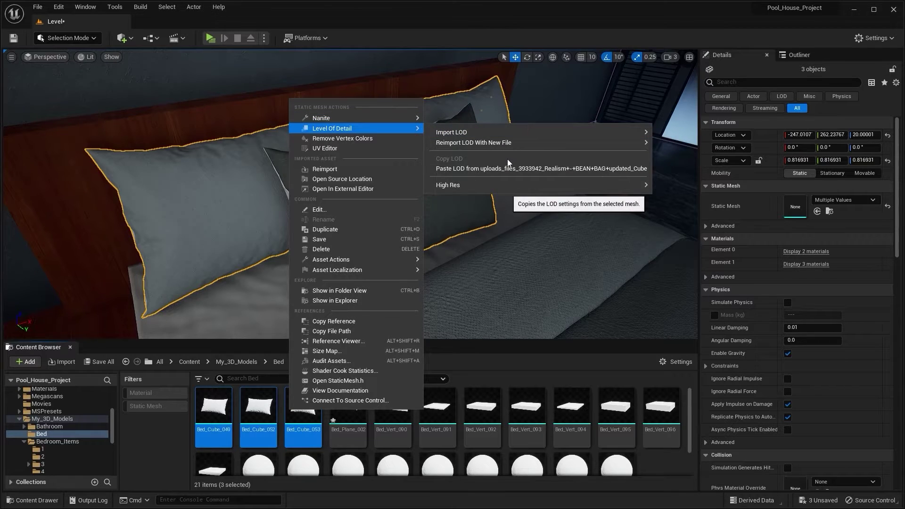
{"action": "left_click", "coordinate": [500, 169]}
{"action": "key", "text": "s"}
{"action": "right_click_drag", "start_coordinate": [438, 187], "coordinate": [344, 208]}
{"action": "key", "text": "Escape"}
{"action": "key", "text": "w"}
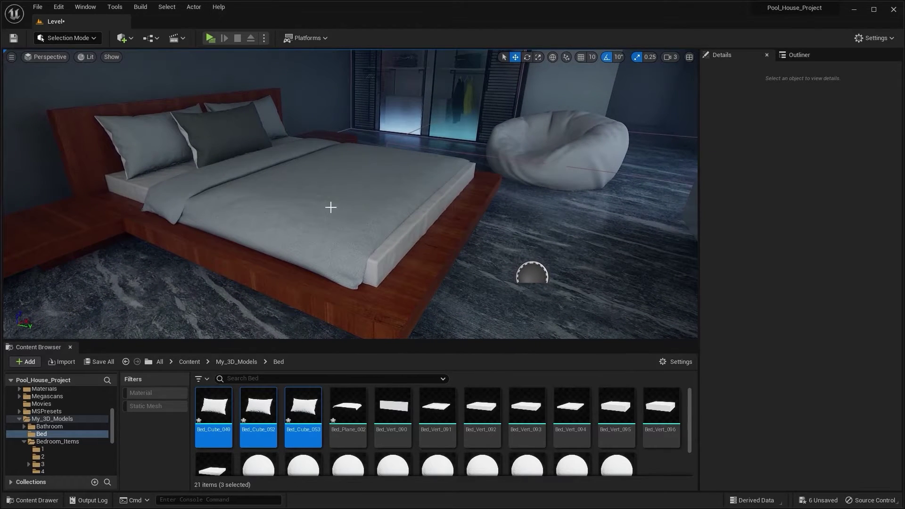